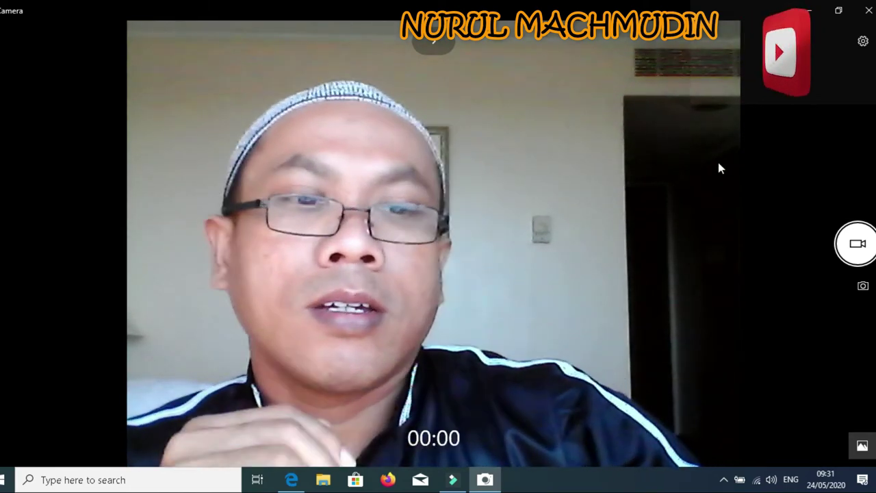
Restore the camera preview to a smaller, taller window and switch to Filmora9 beside it.
{"action": "left_click", "coordinate": [841, 10]}
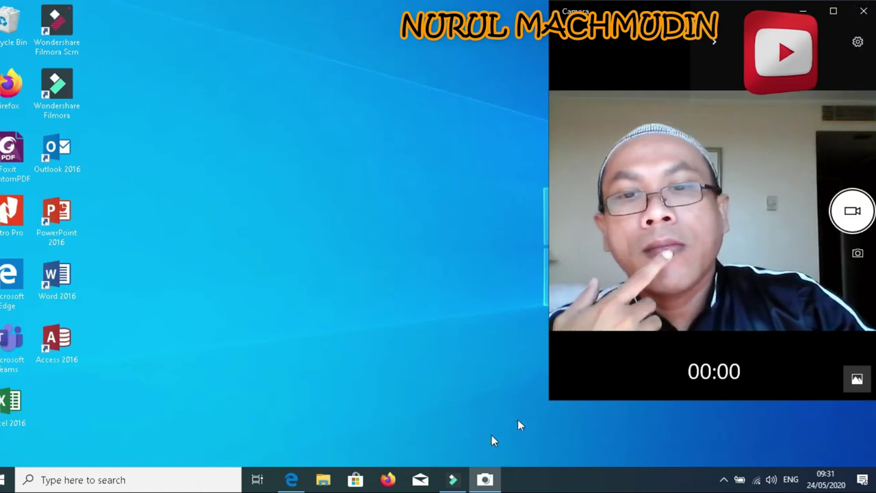
{"action": "left_click", "coordinate": [457, 481]}
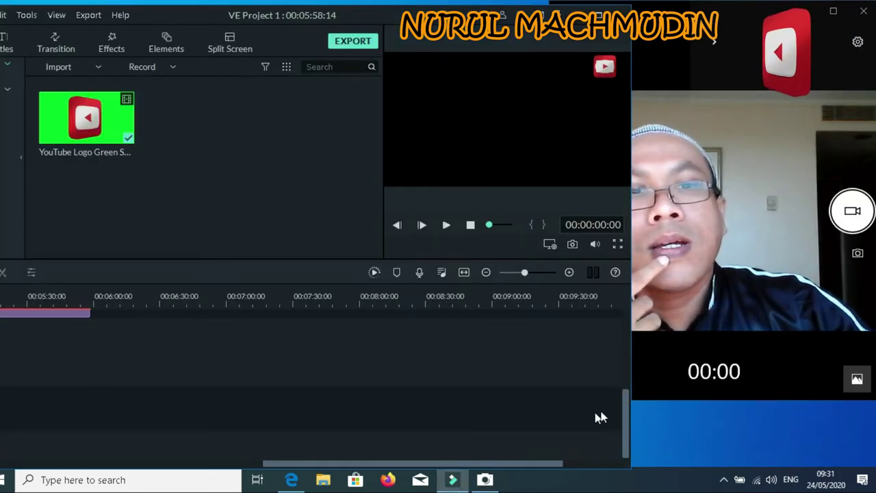
{"action": "left_click_drag", "start_coordinate": [722, 400], "coordinate": [716, 464]}
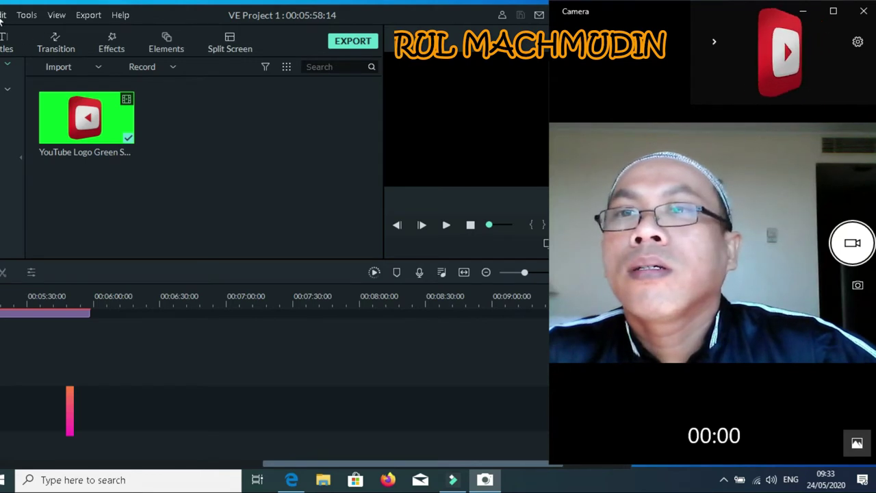
{"action": "left_click", "coordinate": [472, 9]}
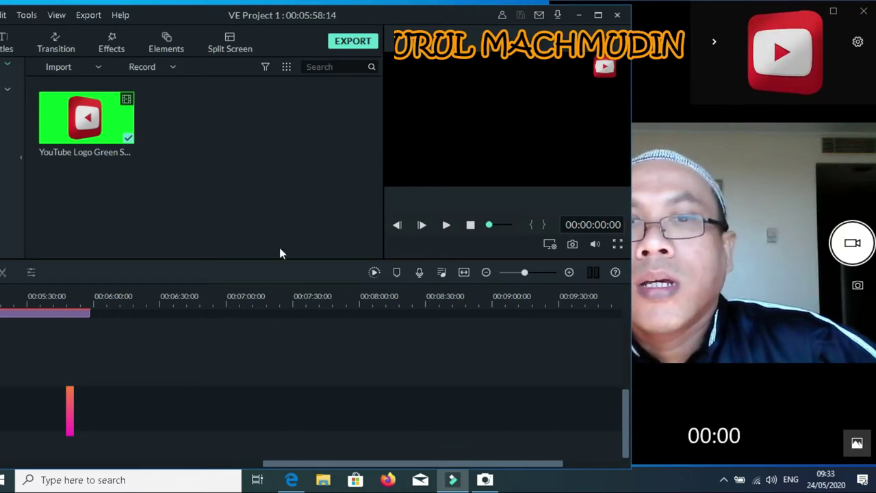
{"action": "left_click", "coordinate": [2, 15]}
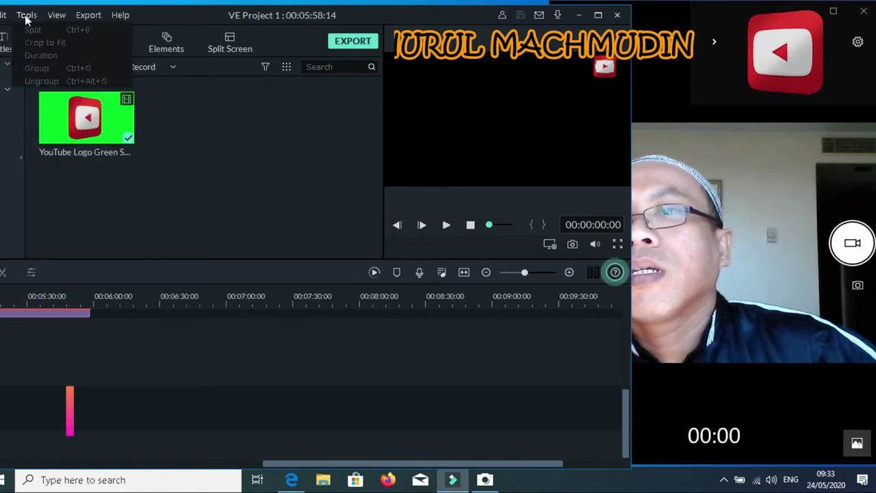
{"action": "left_click", "coordinate": [56, 16]}
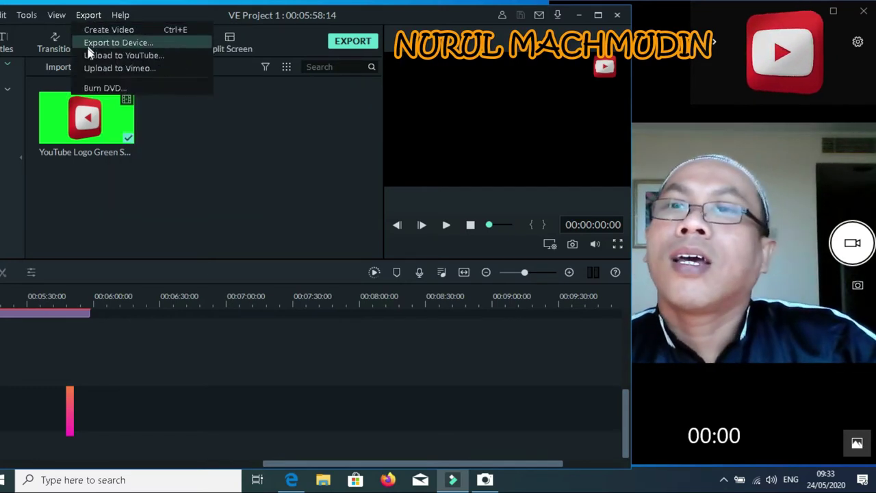
{"action": "left_click", "coordinate": [210, 158]}
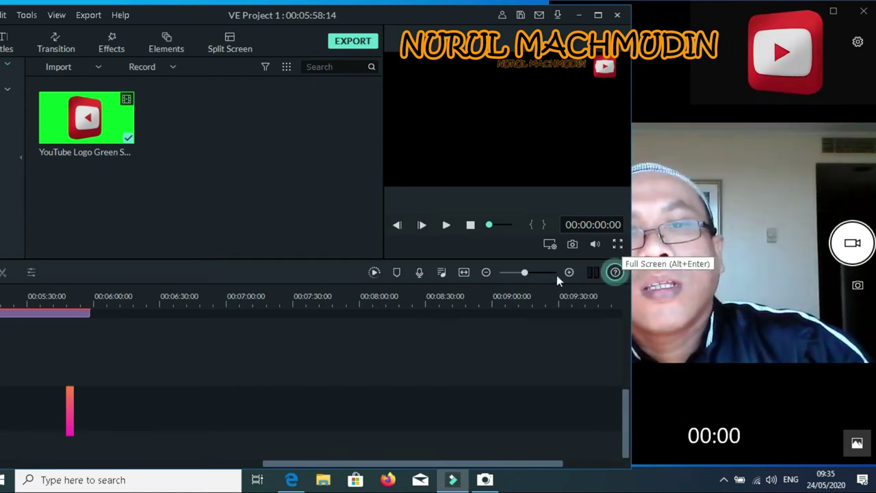
Zoom out the timeline and reposition the editor window so its File and Edit menus are fully visible.
{"action": "left_click_drag", "start_coordinate": [525, 276], "coordinate": [517, 274]}
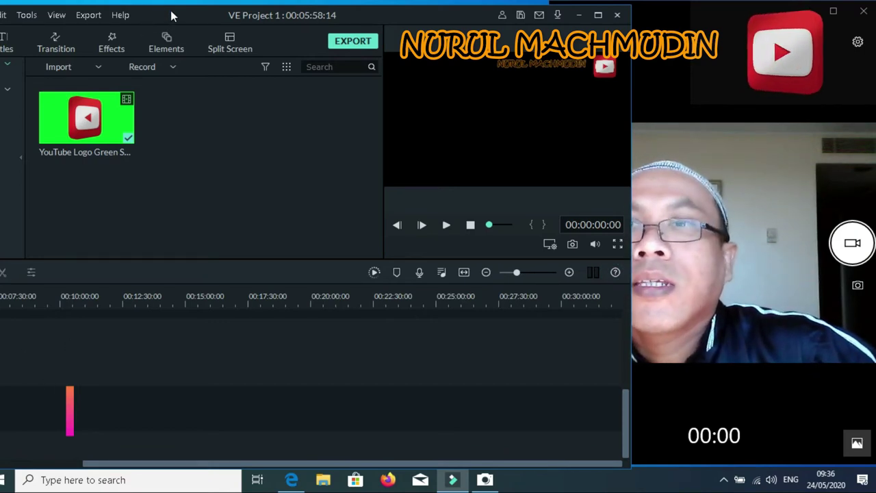
{"action": "left_click_drag", "start_coordinate": [171, 11], "coordinate": [214, 13]}
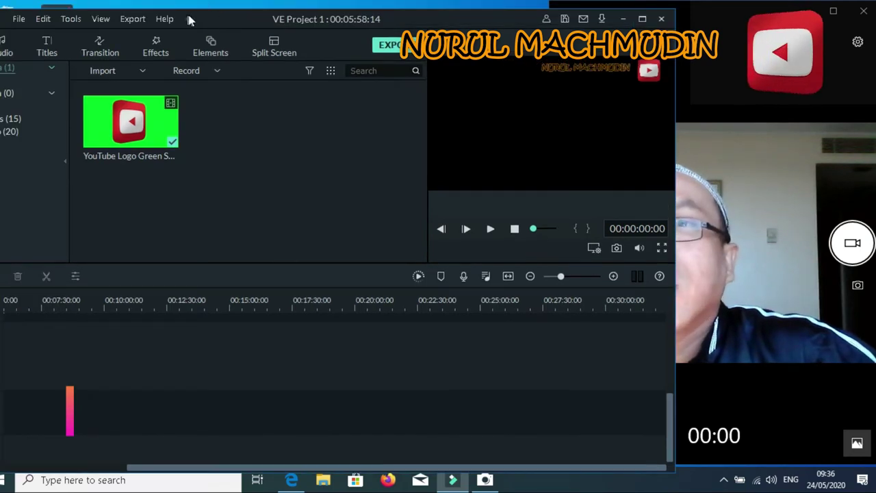
{"action": "left_click_drag", "start_coordinate": [228, 15], "coordinate": [267, 9]}
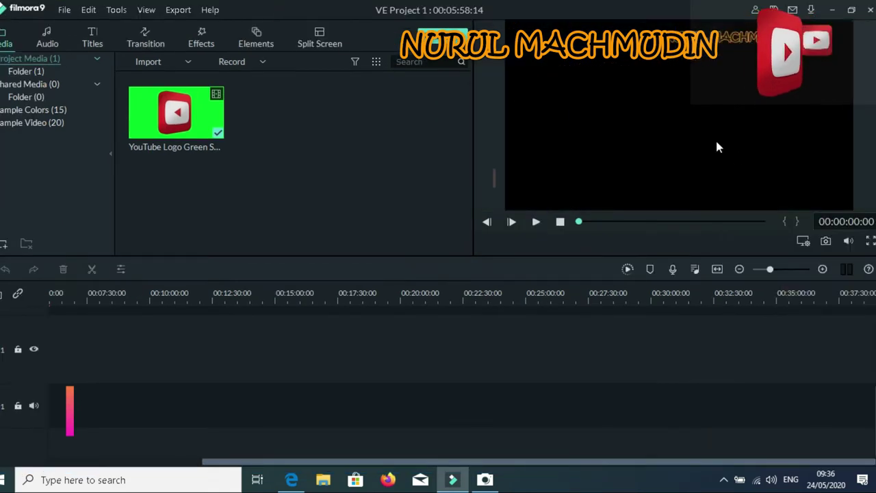
{"action": "left_click", "coordinate": [852, 9]}
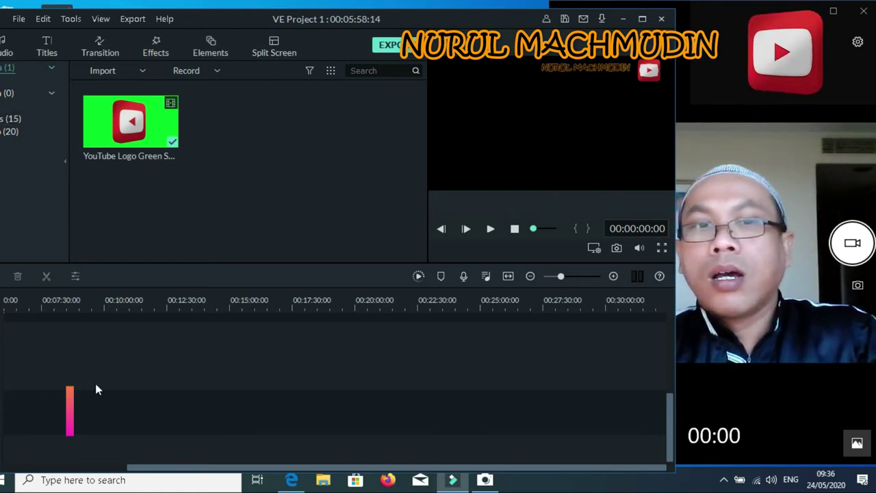
Move the playhead along the timeline to about 00:09:56:24.
{"action": "left_click", "coordinate": [89, 306]}
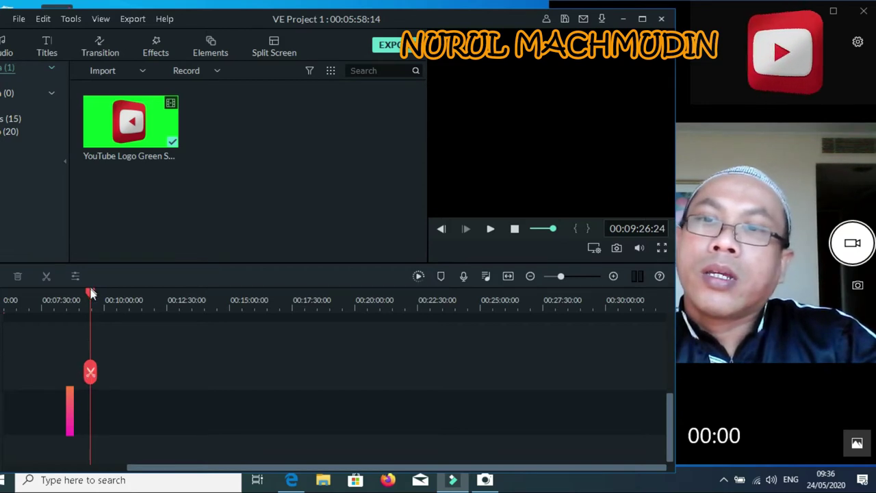
{"action": "left_click_drag", "start_coordinate": [90, 293], "coordinate": [106, 294]}
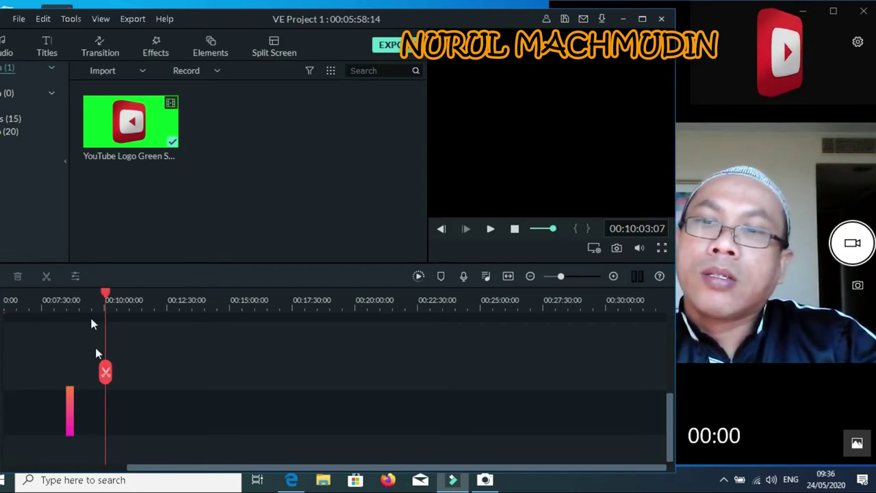
{"action": "left_click_drag", "start_coordinate": [106, 371], "coordinate": [103, 372]}
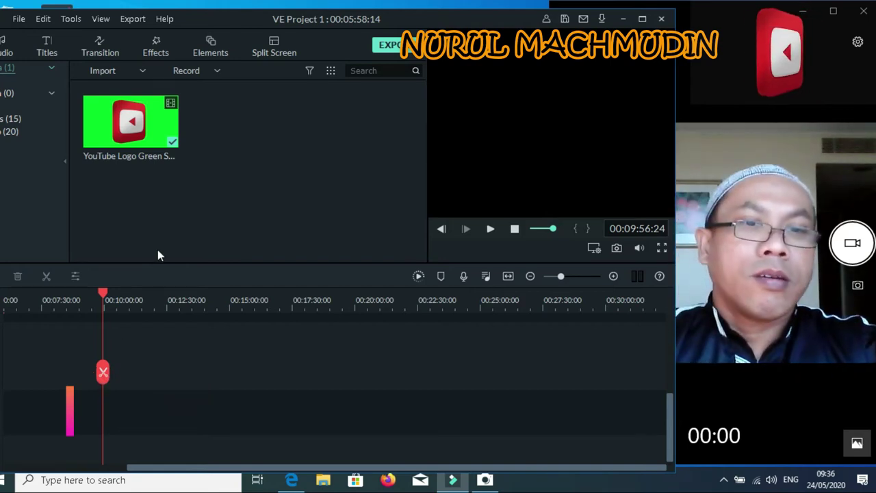
Start a media file import and browse to the YOUTUBE folder on Local Disk (F:).
{"action": "left_click", "coordinate": [98, 72]}
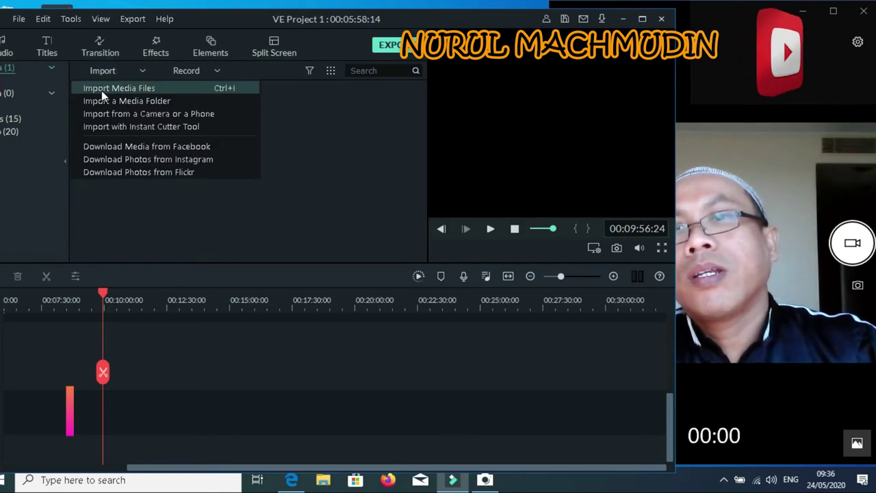
{"action": "left_click", "coordinate": [101, 89]}
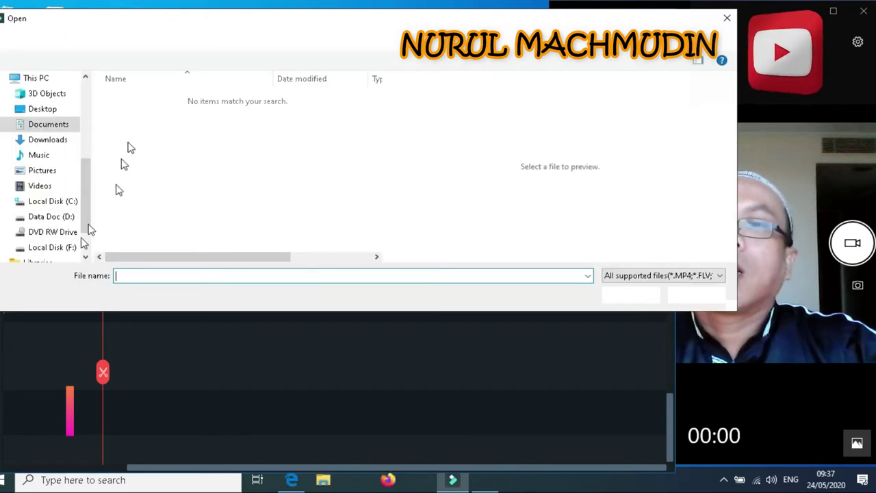
{"action": "left_click", "coordinate": [67, 247]}
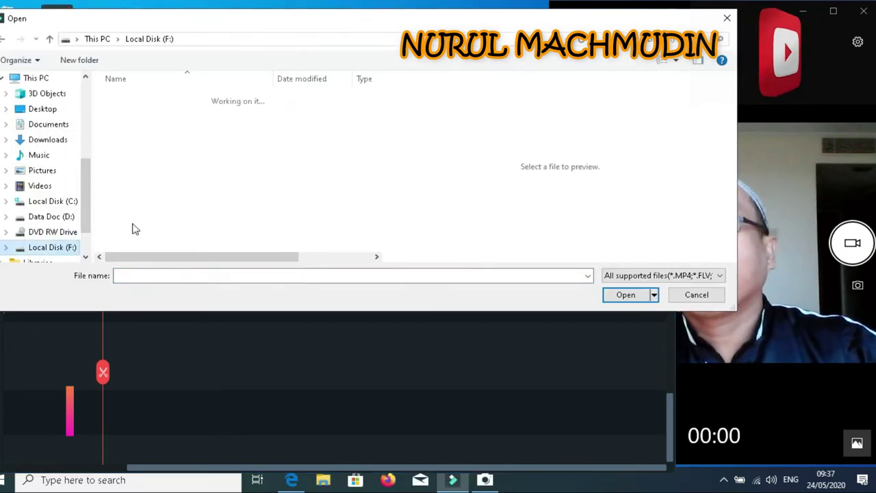
{"action": "left_click", "coordinate": [154, 202]}
{"action": "scroll", "coordinate": [156, 218], "scroll_direction": "down", "scroll_amount": 2}
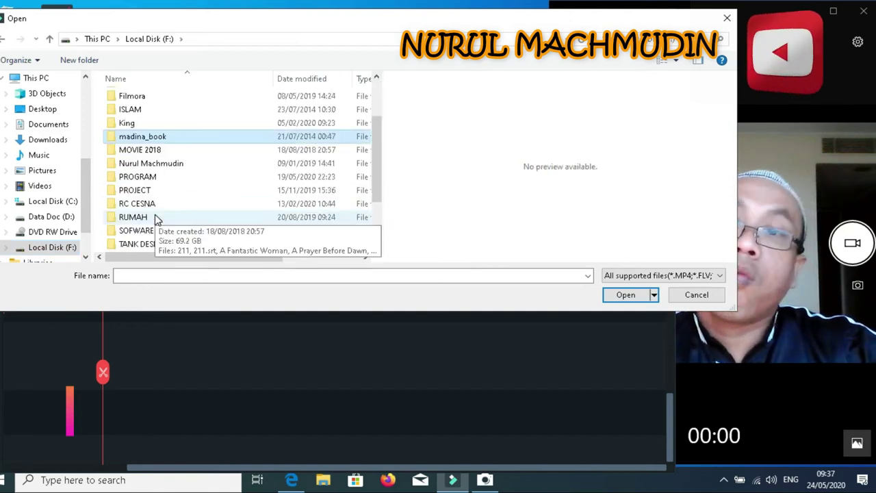
{"action": "scroll", "coordinate": [154, 218], "scroll_direction": "down", "scroll_amount": 2}
{"action": "left_click", "coordinate": [142, 231]}
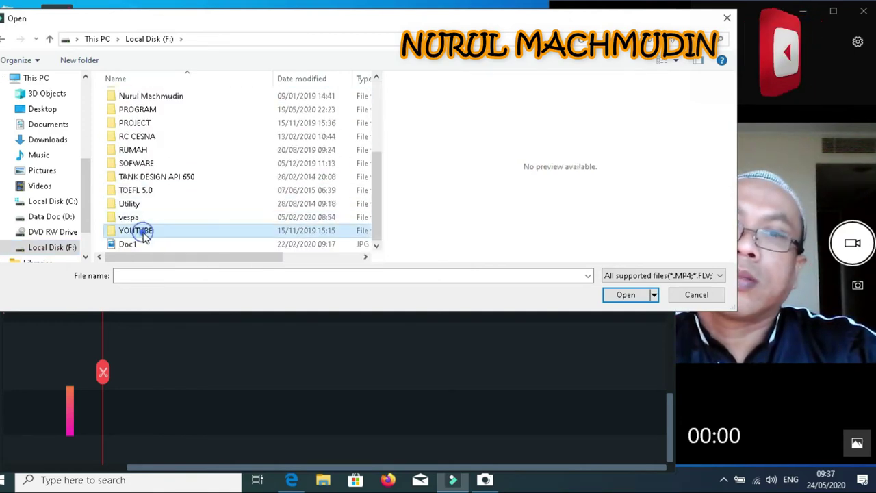
{"action": "double_click", "coordinate": [142, 232]}
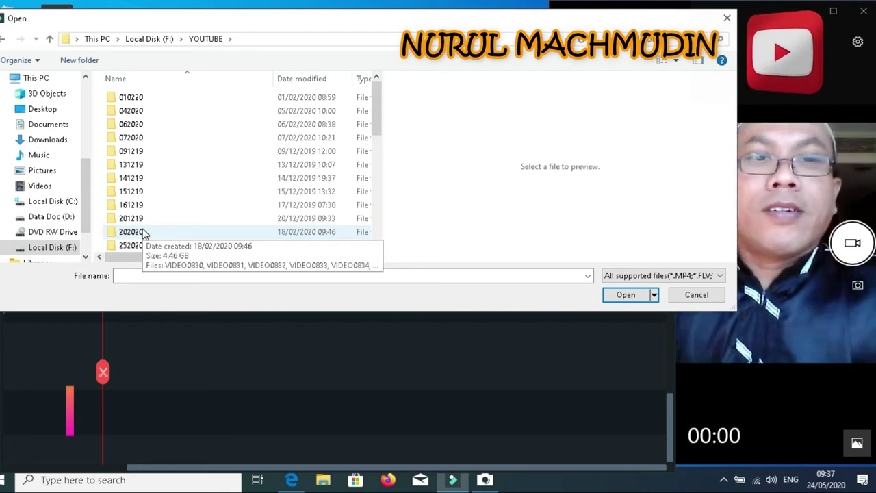
Open the VIDEO SIAP UPLOAD folder inside Home and try to import VID_20200524_093036.
{"action": "left_click", "coordinate": [142, 231]}
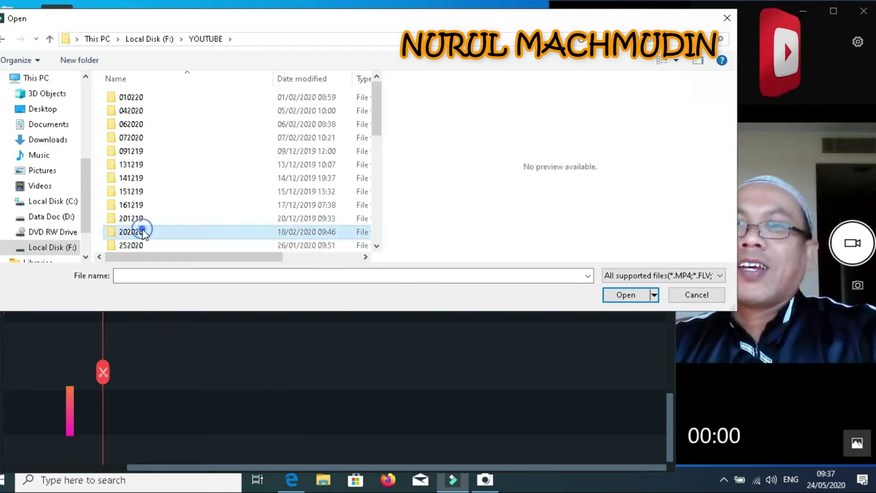
{"action": "scroll", "coordinate": [151, 219], "scroll_direction": "down", "scroll_amount": 7}
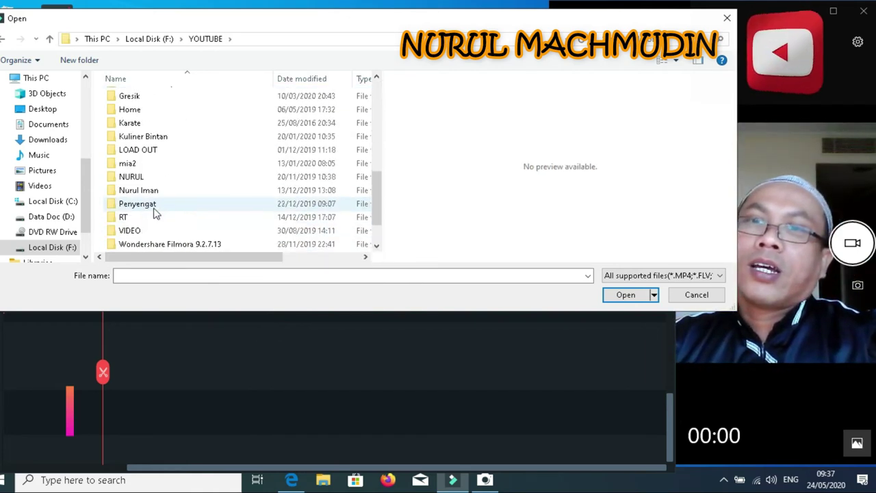
{"action": "scroll", "coordinate": [180, 167], "scroll_direction": "down", "scroll_amount": 1}
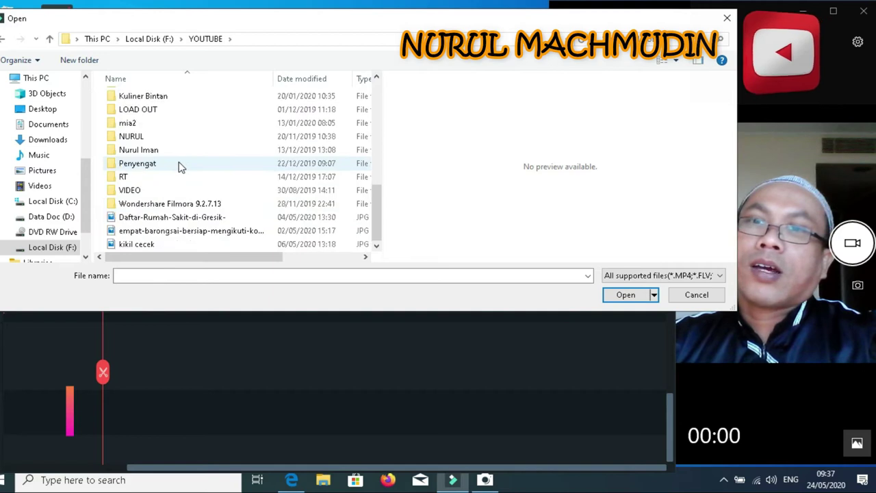
{"action": "scroll", "coordinate": [158, 190], "scroll_direction": "up", "scroll_amount": 3}
{"action": "double_click", "coordinate": [154, 189]}
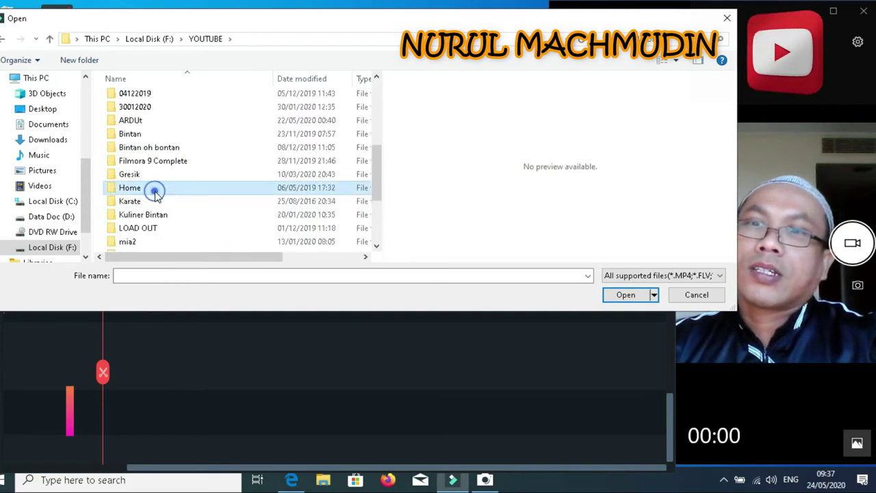
{"action": "double_click", "coordinate": [156, 194]}
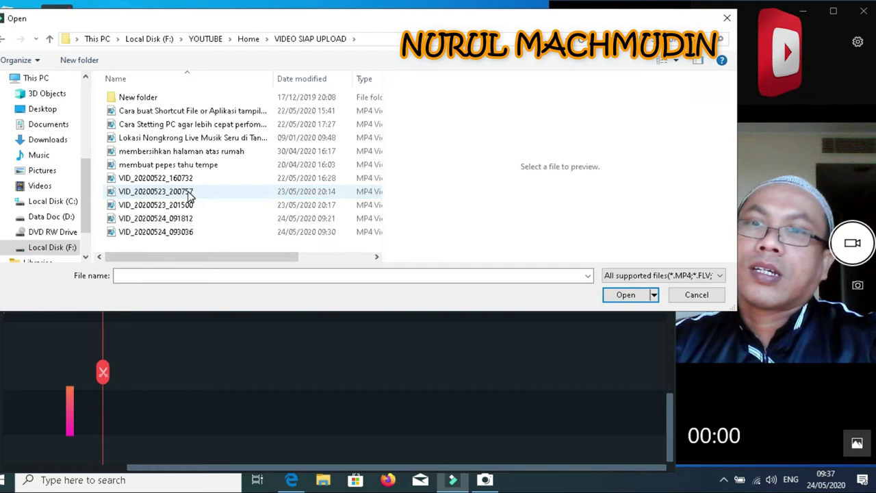
{"action": "left_click", "coordinate": [162, 233]}
{"action": "left_click", "coordinate": [609, 294]}
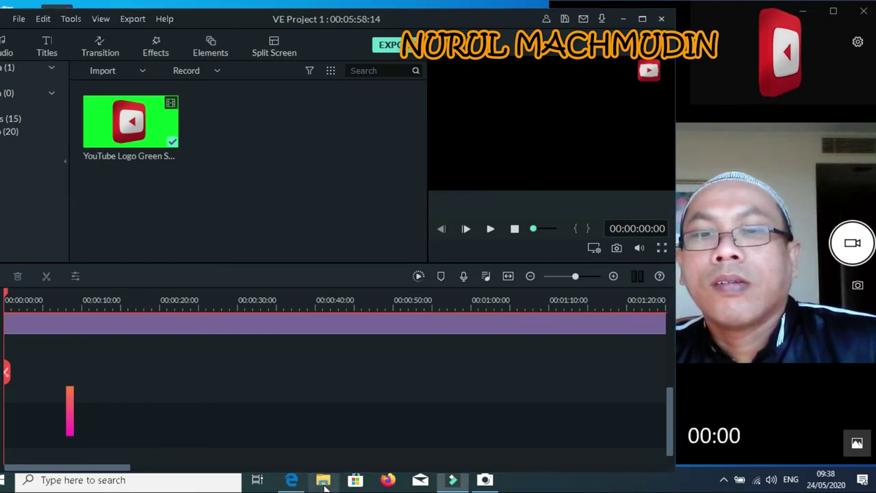
Switch to File Explorer and examine the video files in the VIDEO SIAP UPLOAD folder, including VID_20200524_091812.
{"action": "left_click", "coordinate": [323, 480]}
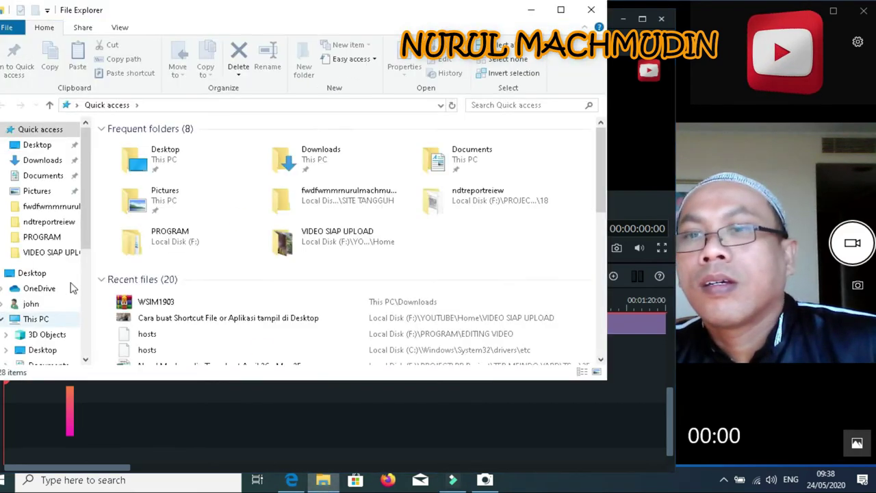
{"action": "left_click", "coordinate": [79, 253]}
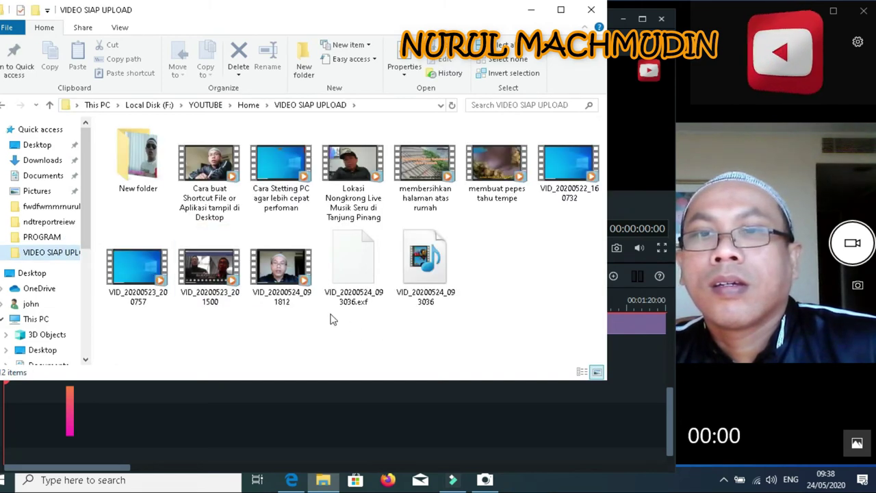
{"action": "left_click", "coordinate": [291, 284]}
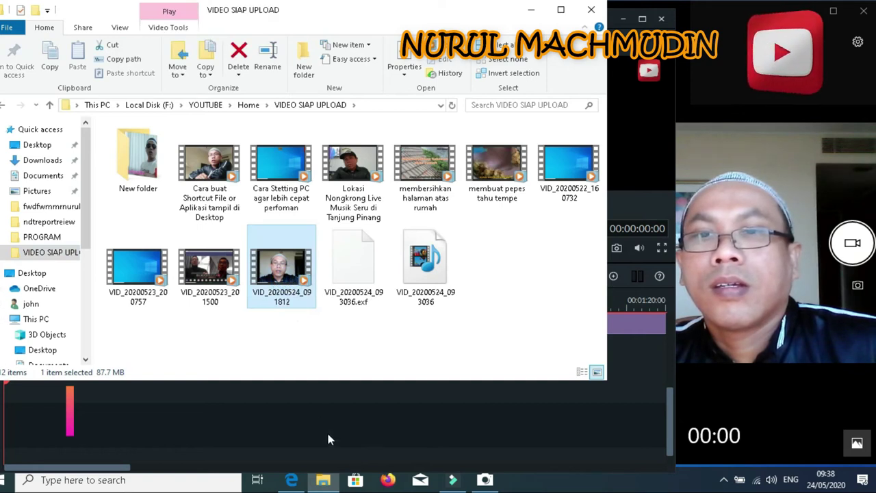
Switch back to Filmora9 and import VID_20200524_091812 from the VIDEO SIAP UPLOAD folder into the project media.
{"action": "left_click", "coordinate": [452, 480]}
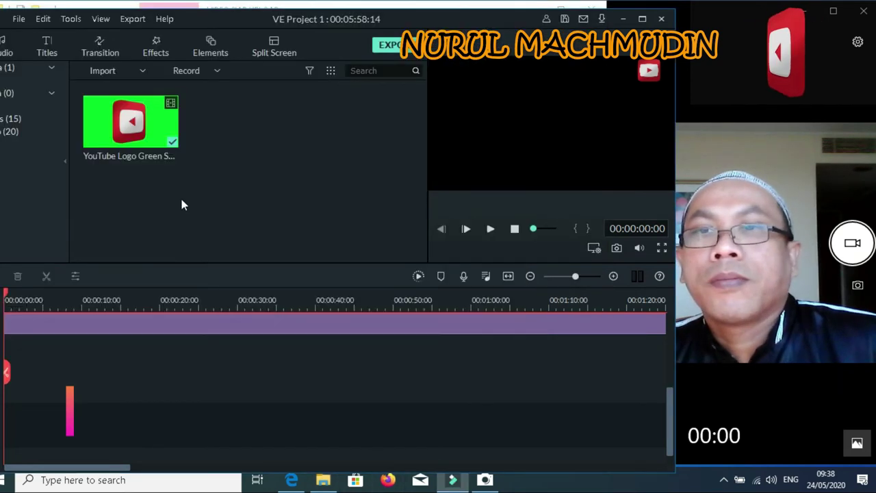
{"action": "left_click", "coordinate": [114, 73]}
{"action": "left_click", "coordinate": [133, 134]}
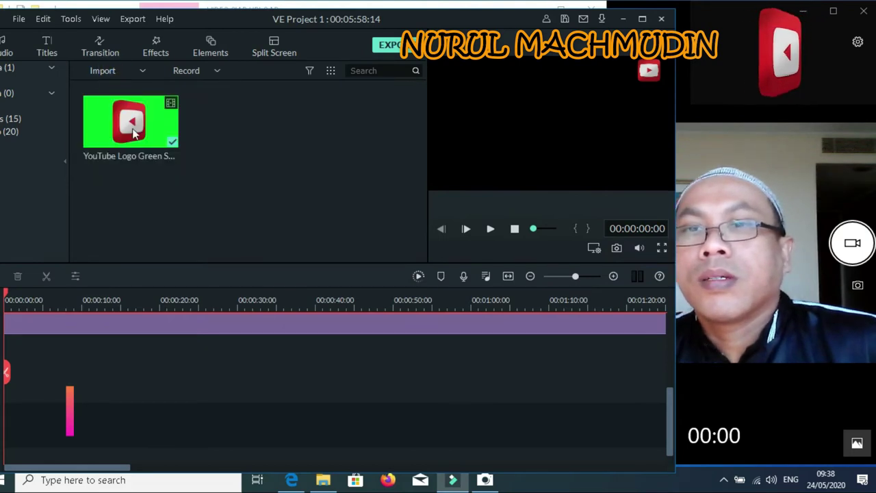
{"action": "double_click", "coordinate": [171, 227]}
{"action": "left_click", "coordinate": [172, 220]}
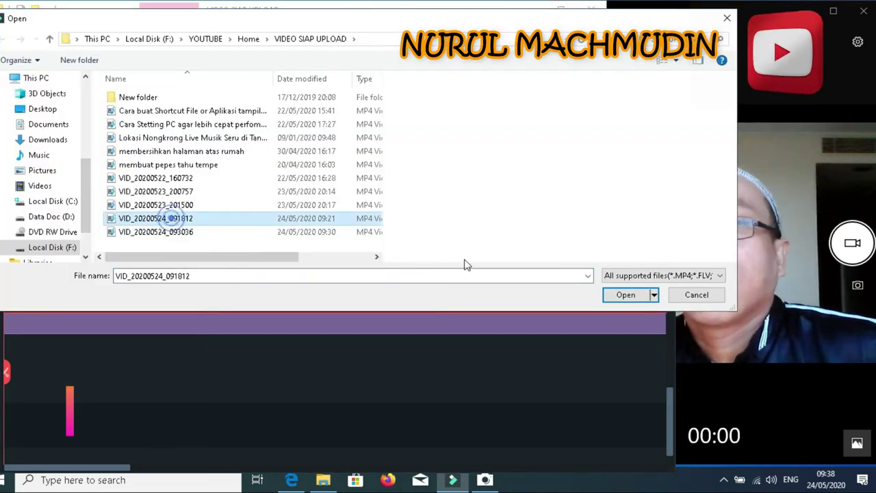
{"action": "left_click", "coordinate": [625, 296]}
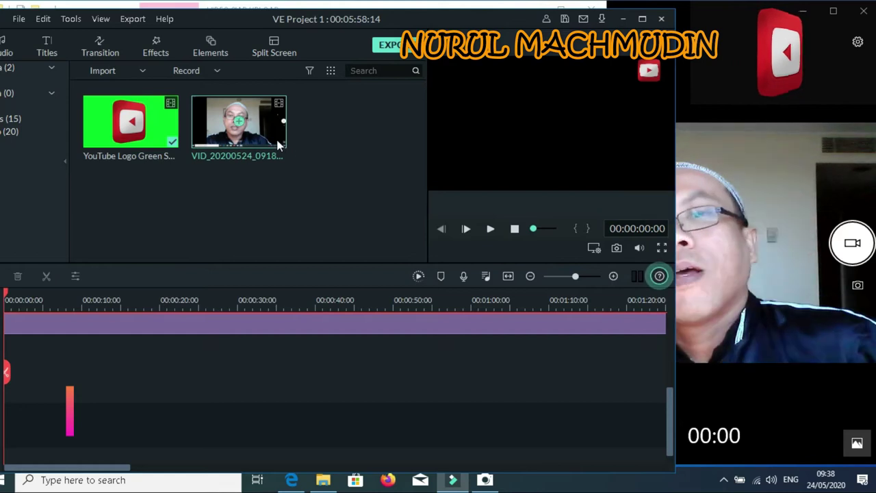
Place the VID_20200524_091812 clip at the start of the empty video track below the purple clip.
{"action": "left_click_drag", "start_coordinate": [238, 122], "coordinate": [269, 385]}
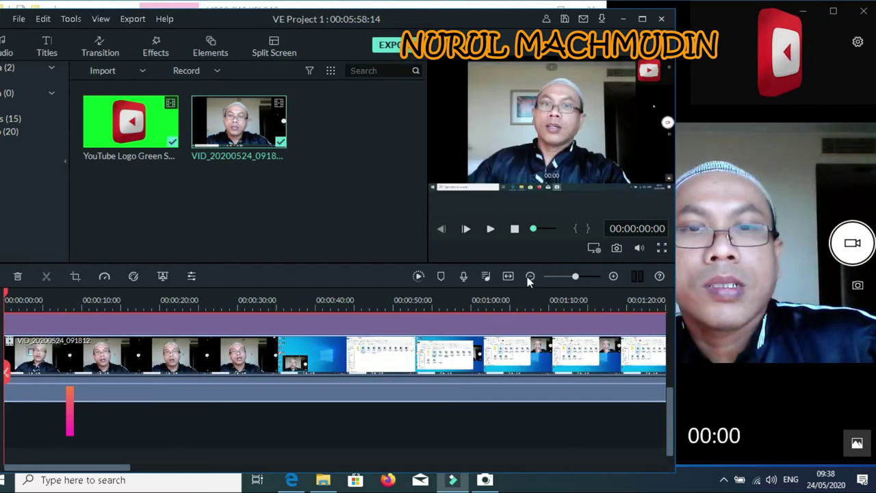
{"action": "left_click", "coordinate": [530, 276]}
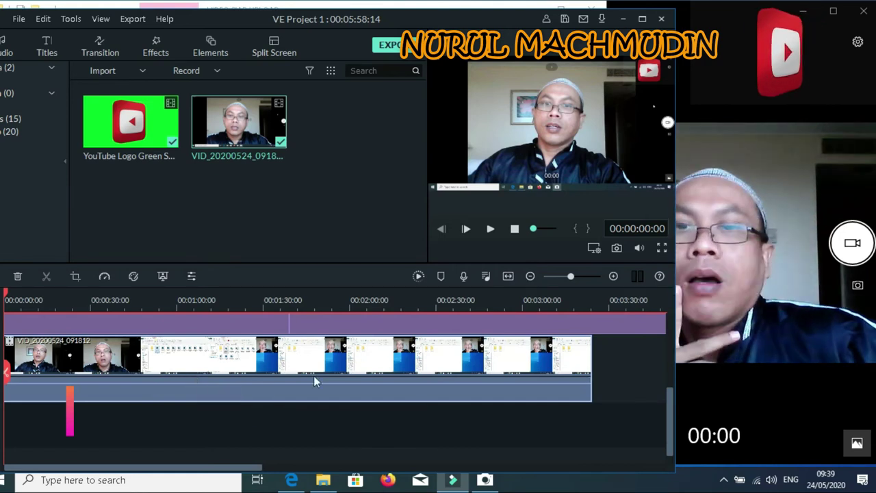
Examine the logo and Lower Third 3 title clips above the new video, and move the playhead to 00:00:50:20.
{"action": "scroll", "coordinate": [313, 376], "scroll_direction": "up", "scroll_amount": 3}
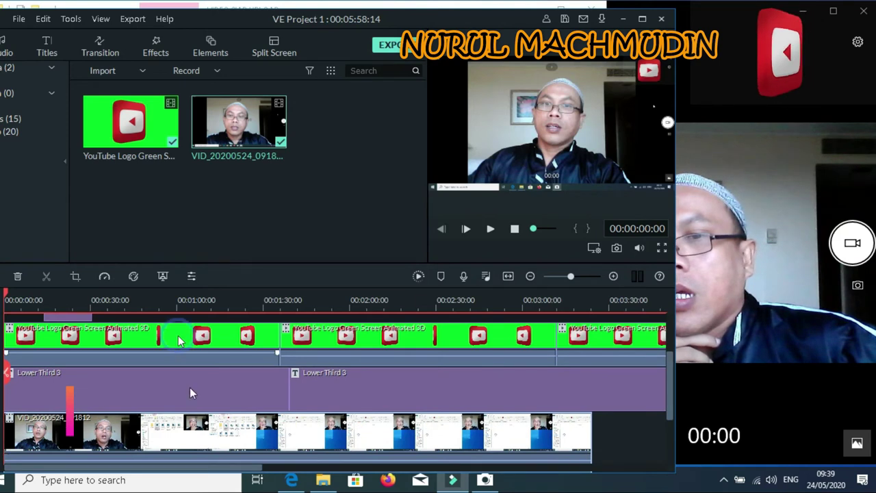
{"action": "left_click", "coordinate": [190, 392]}
{"action": "left_click", "coordinate": [316, 348]}
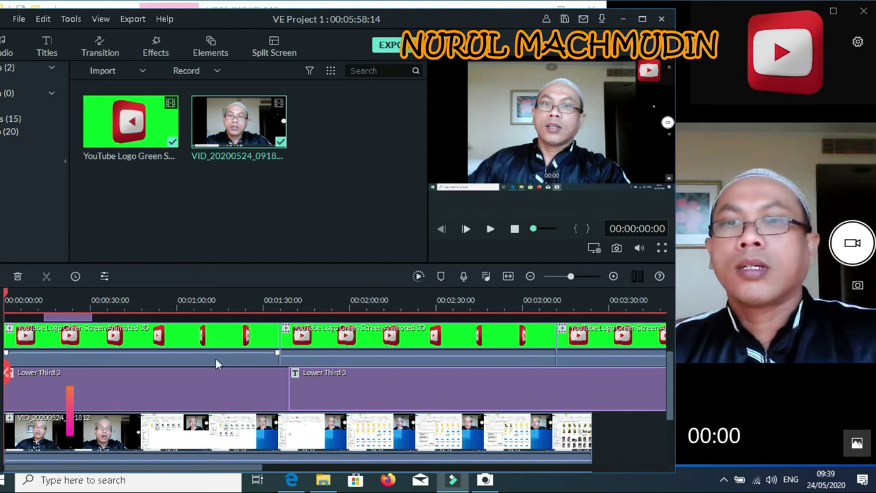
{"action": "mouse_move", "coordinate": [215, 352]}
{"action": "left_click", "coordinate": [378, 340]}
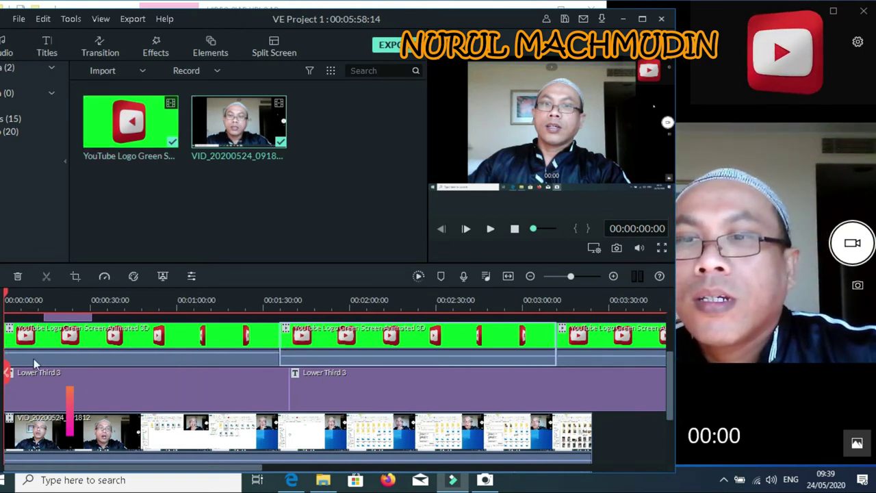
{"action": "left_click_drag", "start_coordinate": [7, 298], "coordinate": [149, 302]}
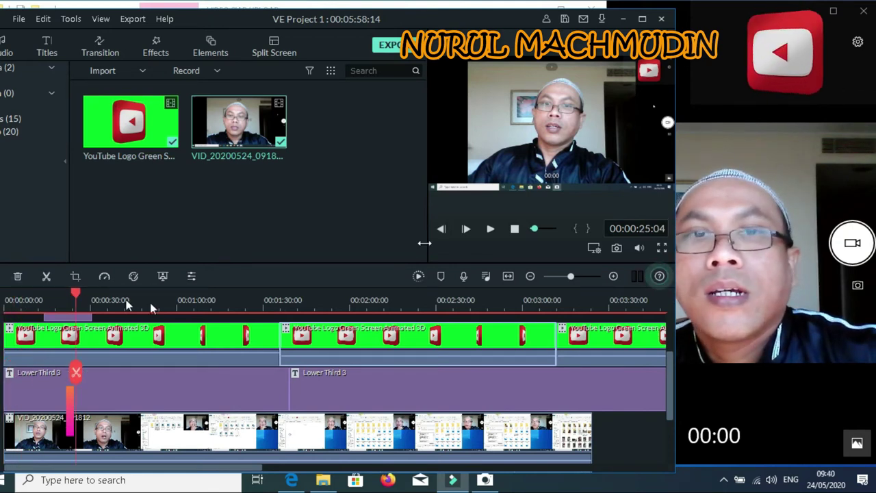
{"action": "left_click", "coordinate": [150, 303]}
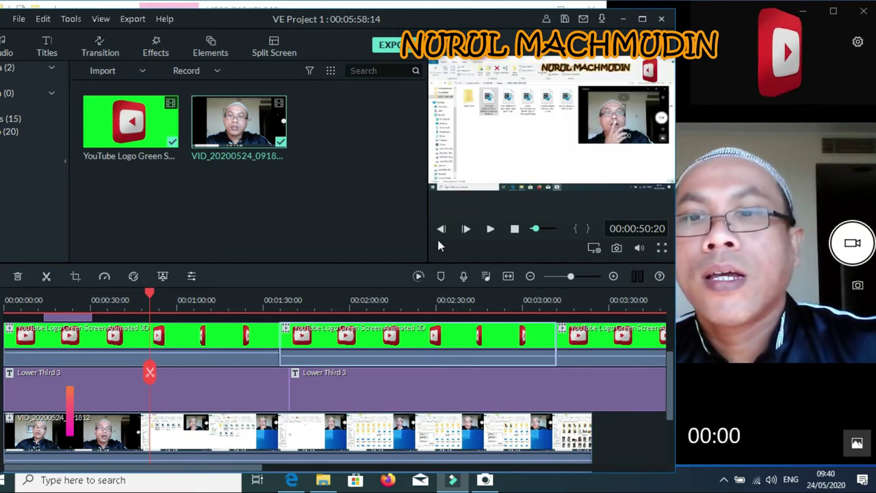
Open the Lower Third 3 title for text editing, select its whole text, and close the title editor.
{"action": "left_click", "coordinate": [588, 72]}
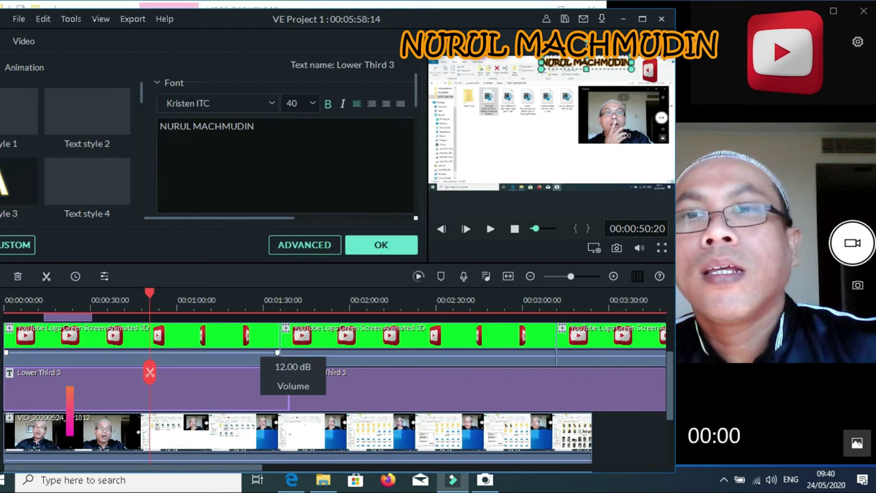
{"action": "left_click", "coordinate": [263, 125]}
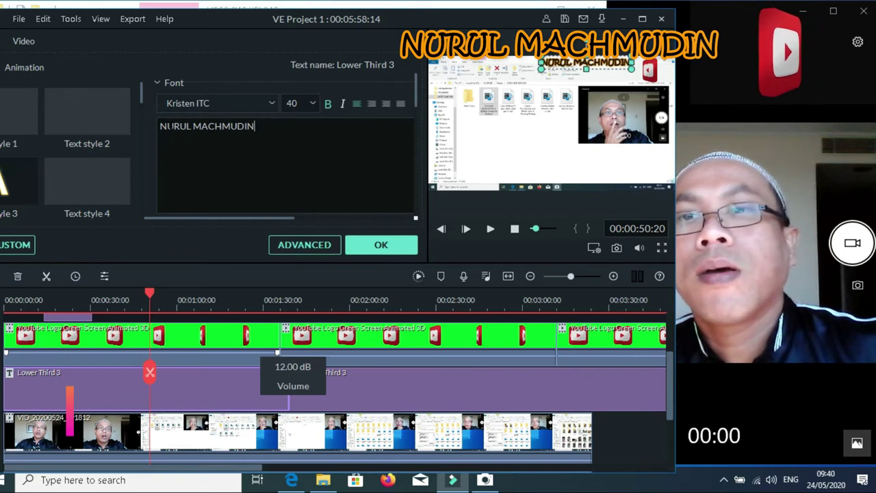
{"action": "key", "text": "ctrl+a"}
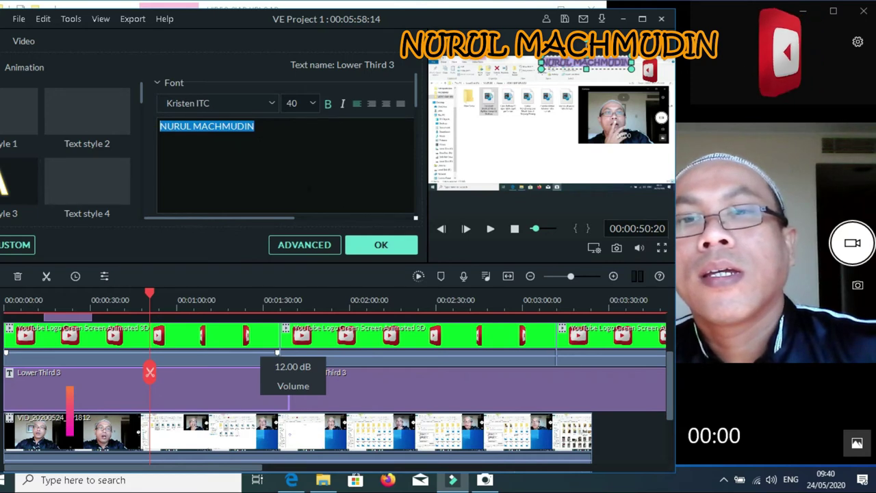
{"action": "left_click", "coordinate": [313, 253]}
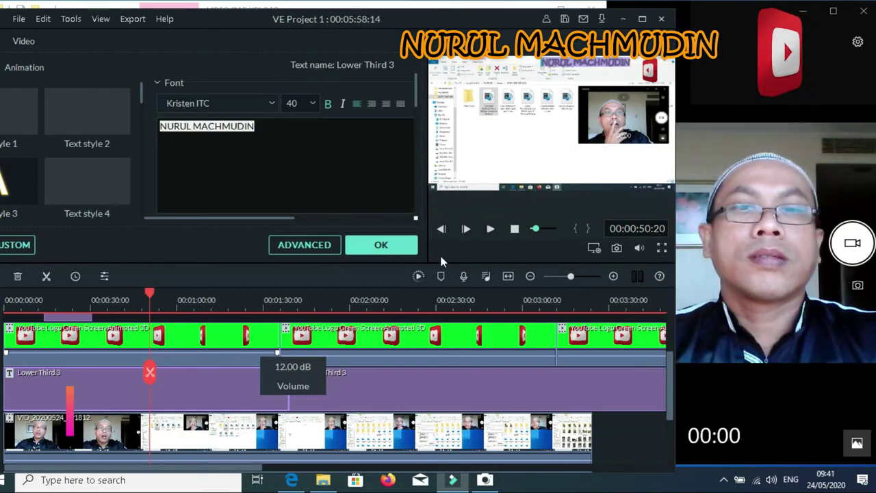
{"action": "left_click", "coordinate": [388, 253]}
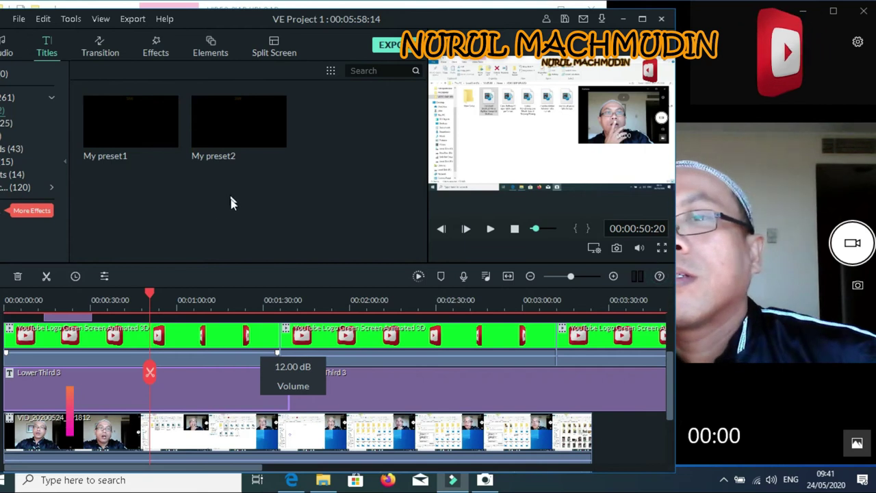
Look through the available audio, transition and title presets and the project's file commands.
{"action": "left_click", "coordinate": [4, 54]}
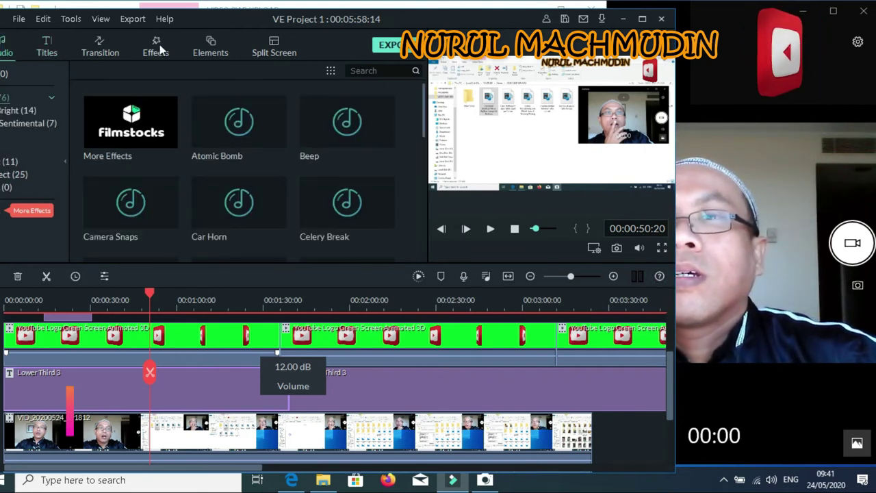
{"action": "left_click", "coordinate": [20, 20]}
{"action": "mouse_move", "coordinate": [26, 35]}
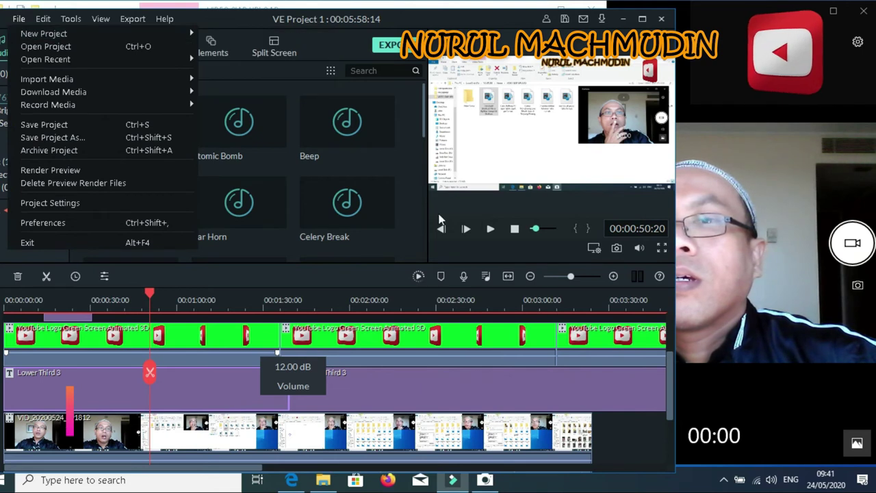
{"action": "left_click", "coordinate": [404, 190]}
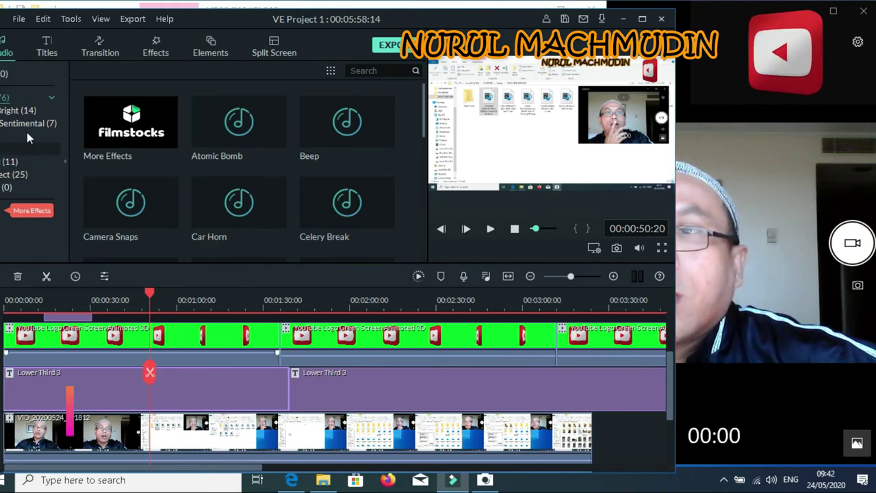
{"action": "left_click", "coordinate": [97, 52]}
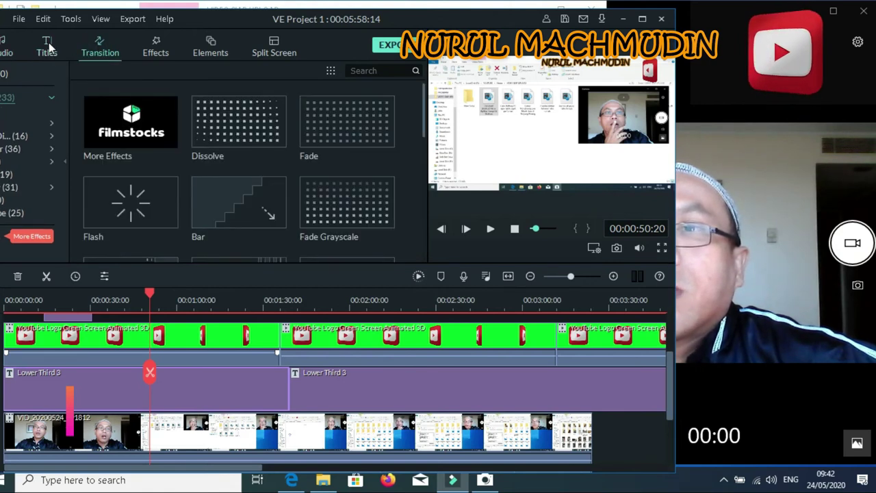
{"action": "left_click", "coordinate": [47, 46]}
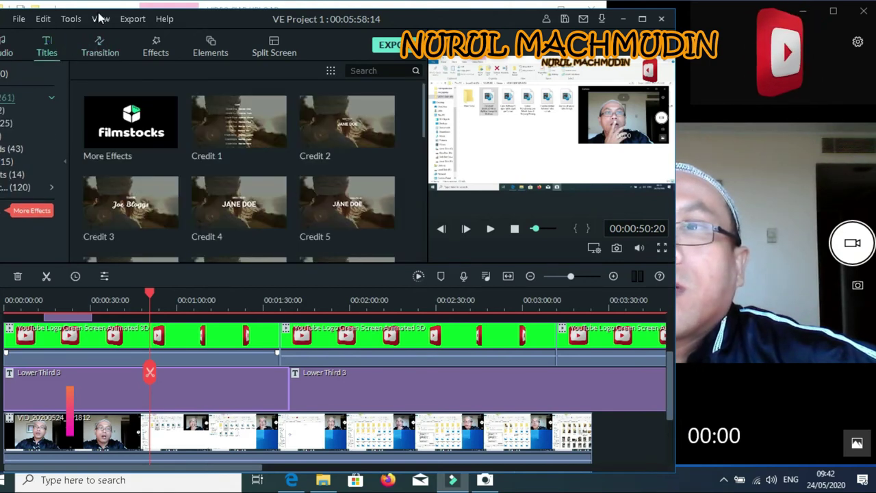
Reposition the editor window to bring more of the category list into view, and show the transition presets.
{"action": "left_click_drag", "start_coordinate": [226, 19], "coordinate": [286, 17]}
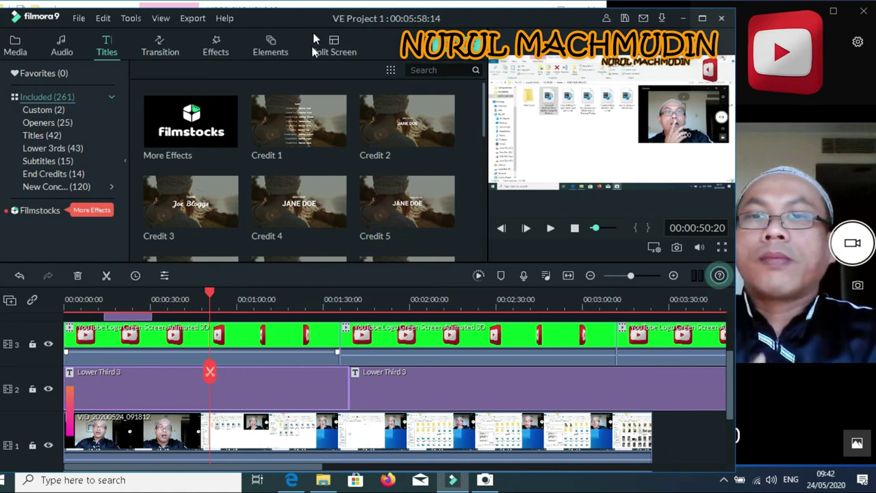
{"action": "left_click", "coordinate": [160, 45]}
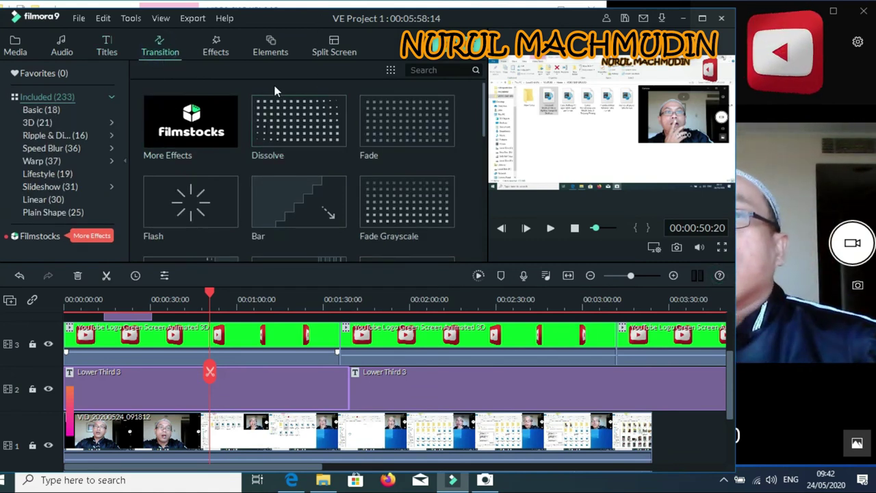
{"action": "left_click", "coordinate": [735, 157]}
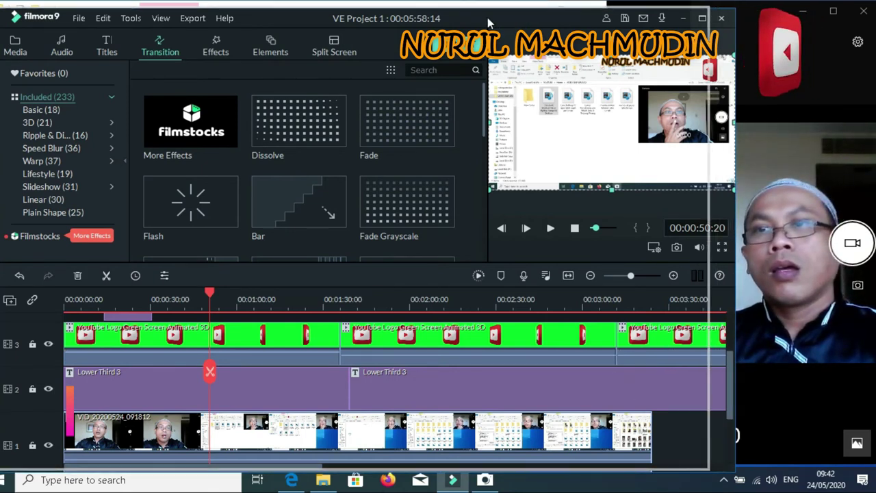
{"action": "left_click_drag", "start_coordinate": [488, 17], "coordinate": [462, 15]}
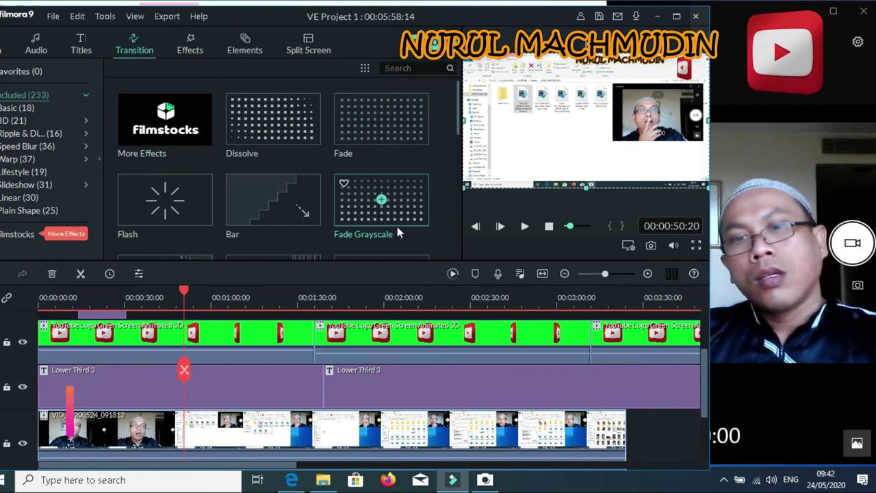
Delete the last Lower Third 3 title clip and the last YouTube logo clip, both located beyond the end of the video.
{"action": "scroll", "coordinate": [546, 393], "scroll_direction": "down", "scroll_amount": 1}
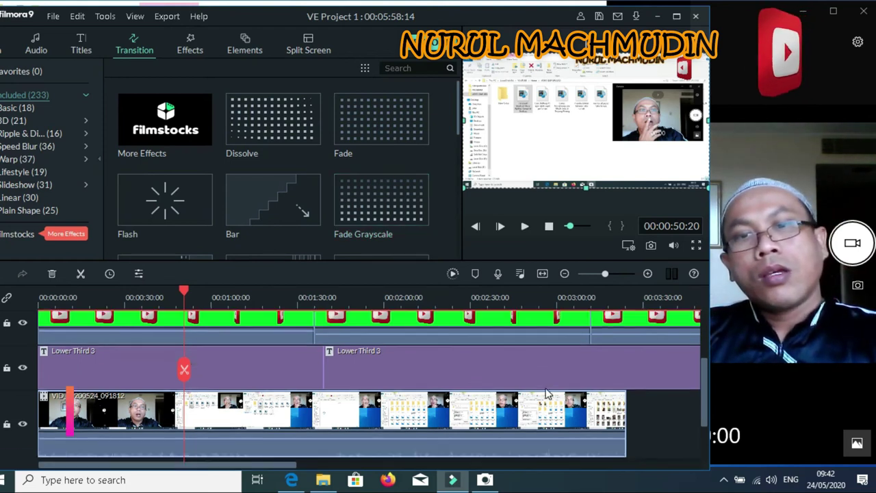
{"action": "scroll", "coordinate": [565, 374], "scroll_direction": "up", "scroll_amount": 1}
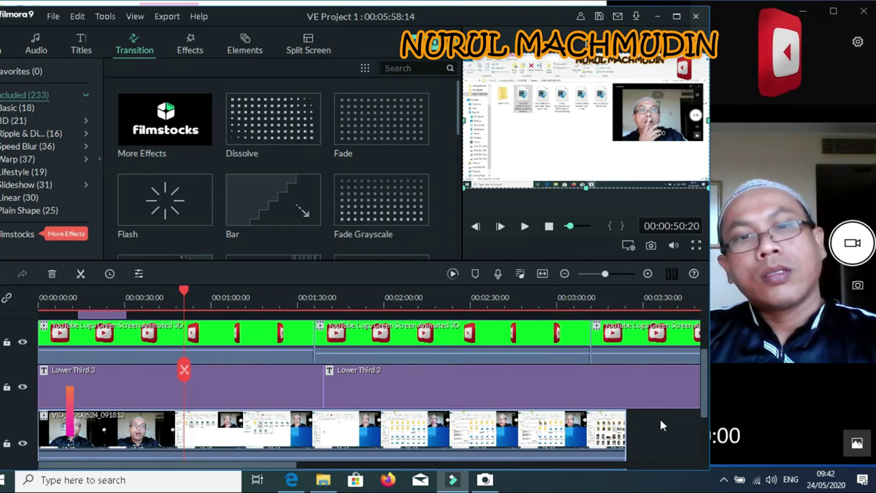
{"action": "left_click", "coordinate": [564, 273]}
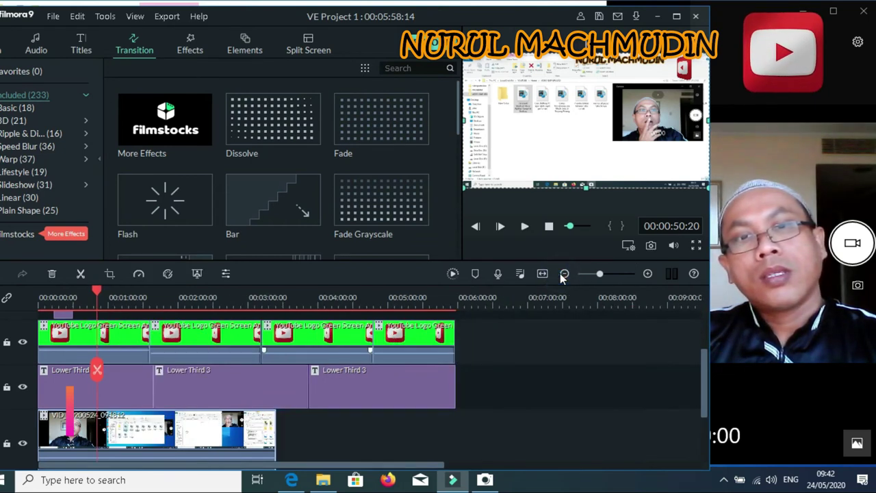
{"action": "left_click", "coordinate": [453, 374]}
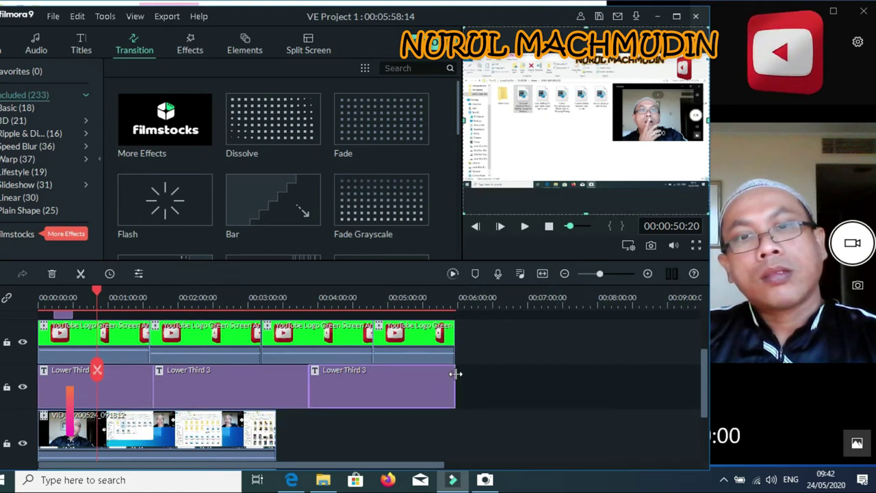
{"action": "right_click", "coordinate": [432, 380]}
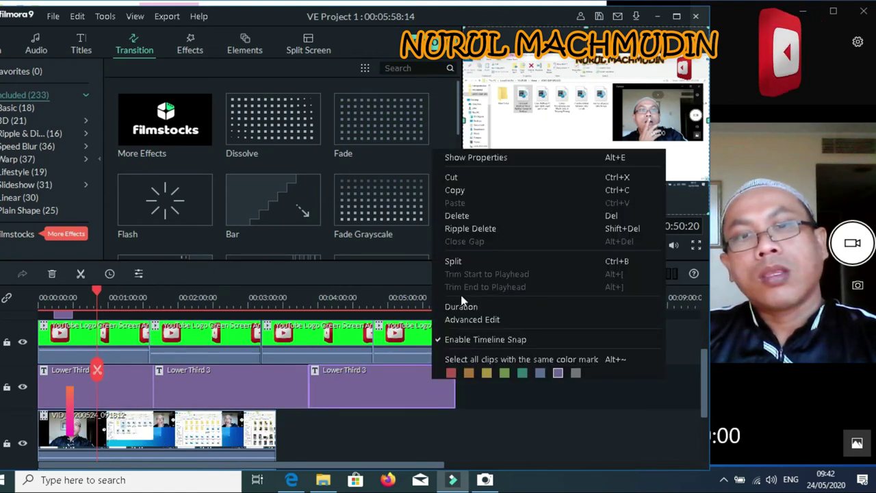
{"action": "right_click", "coordinate": [406, 349]}
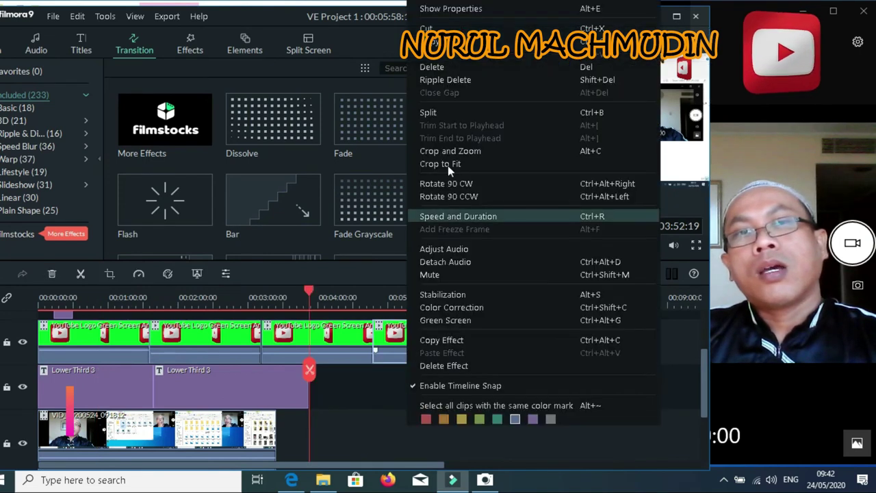
{"action": "left_click", "coordinate": [432, 67]}
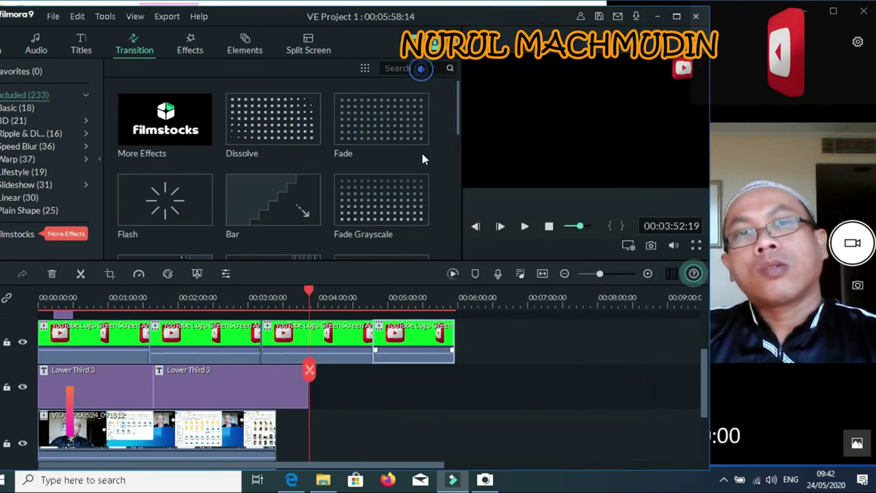
Trim the end of the second Lower Third 3 title to 00:03:24:09, in line with the end of the video clip.
{"action": "left_click", "coordinate": [323, 349]}
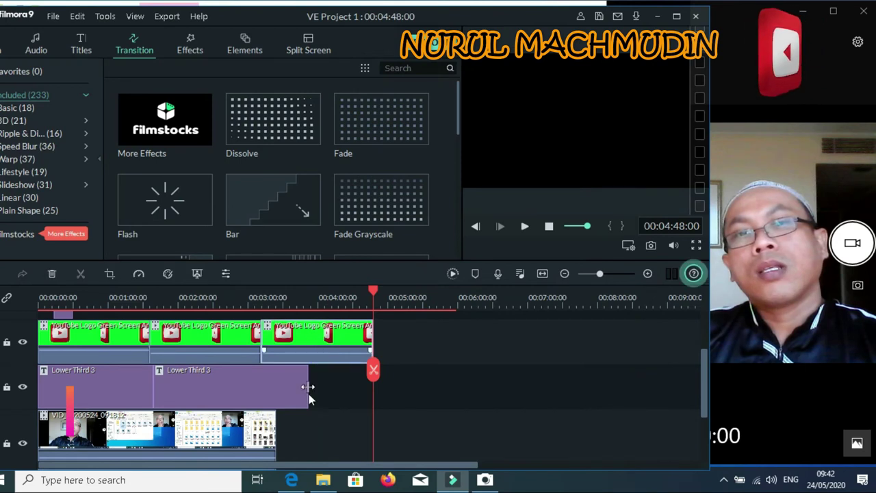
{"action": "left_click", "coordinate": [289, 385]}
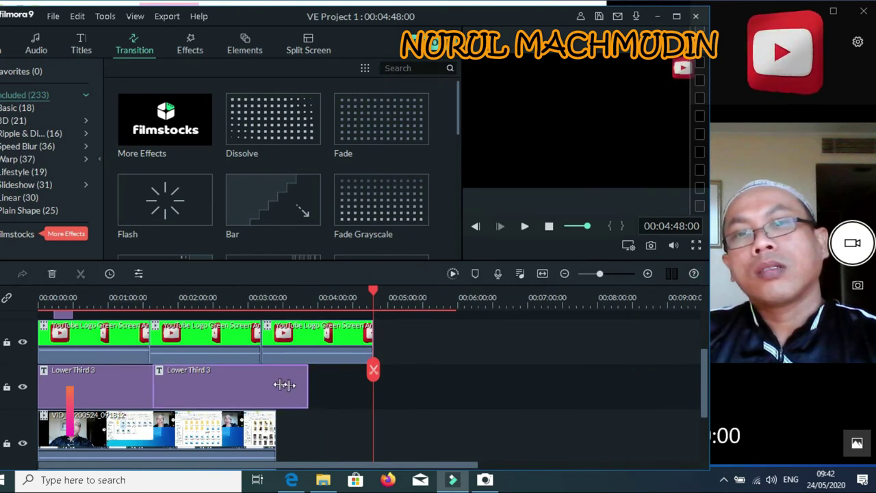
{"action": "left_click_drag", "start_coordinate": [307, 387], "coordinate": [279, 387]}
{"action": "left_click_drag", "start_coordinate": [357, 361], "coordinate": [343, 341]}
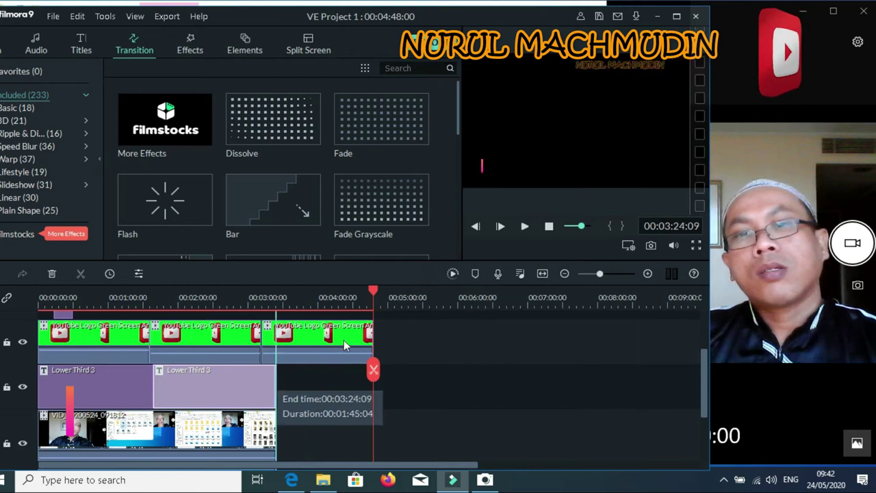
Trim the third YouTube logo clip to end at about 00:03:27, close to the end of the video clip.
{"action": "left_click", "coordinate": [344, 341]}
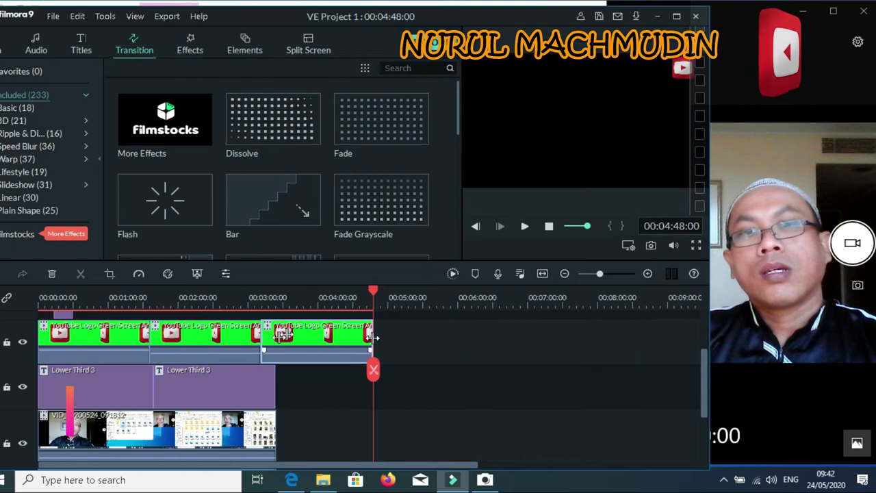
{"action": "left_click_drag", "start_coordinate": [374, 338], "coordinate": [277, 337]}
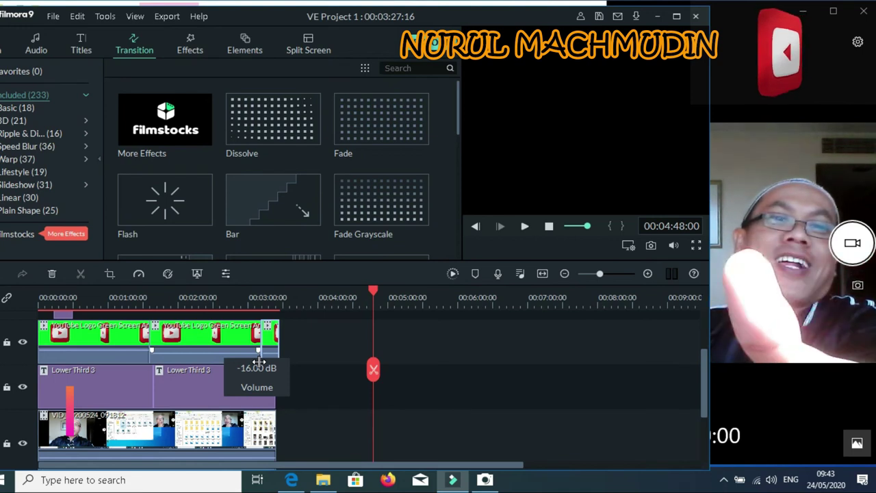
{"action": "left_click_drag", "start_coordinate": [259, 361], "coordinate": [316, 361]}
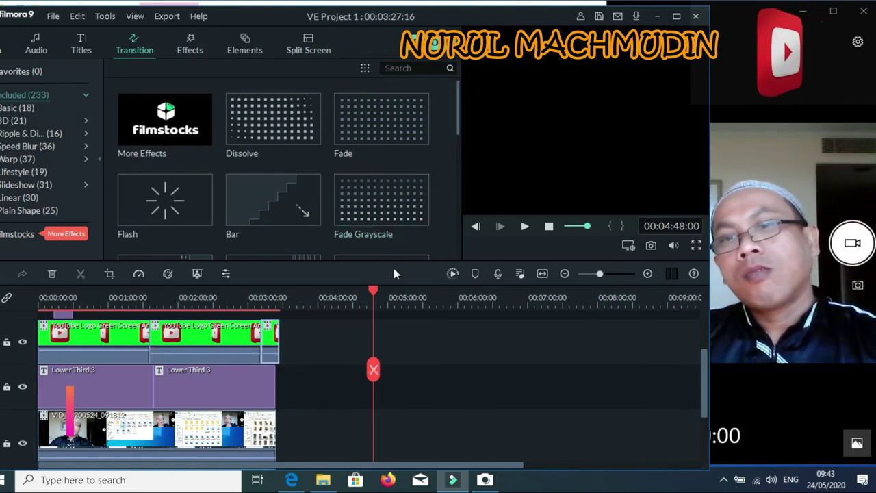
Return the playhead to the start, play the project preview, and pause it at about 00:00:21.
{"action": "left_click", "coordinate": [367, 291]}
{"action": "key", "text": "Home"}
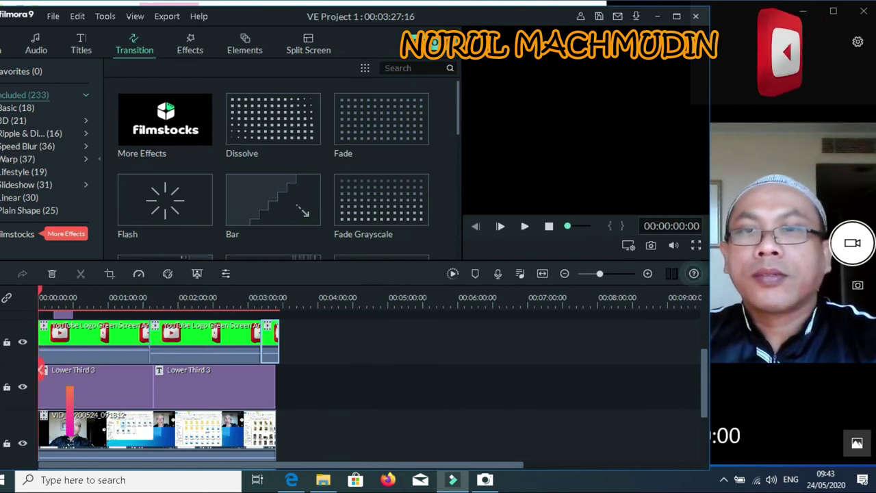
{"action": "left_click", "coordinate": [525, 225]}
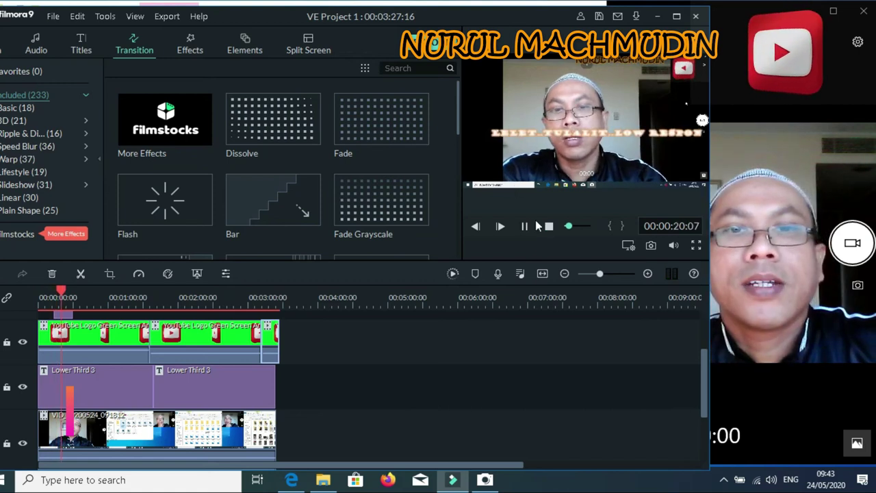
{"action": "left_click", "coordinate": [524, 226]}
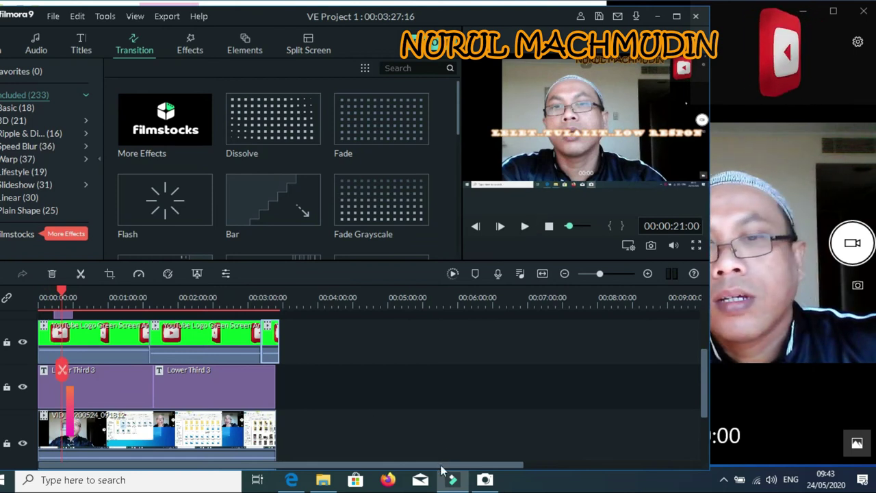
Replace the text of the short Lower Third 3 title above the YouTube logo track with "Cara Nampilkan thubmail File".
{"action": "left_click_drag", "start_coordinate": [185, 368], "coordinate": [68, 340]}
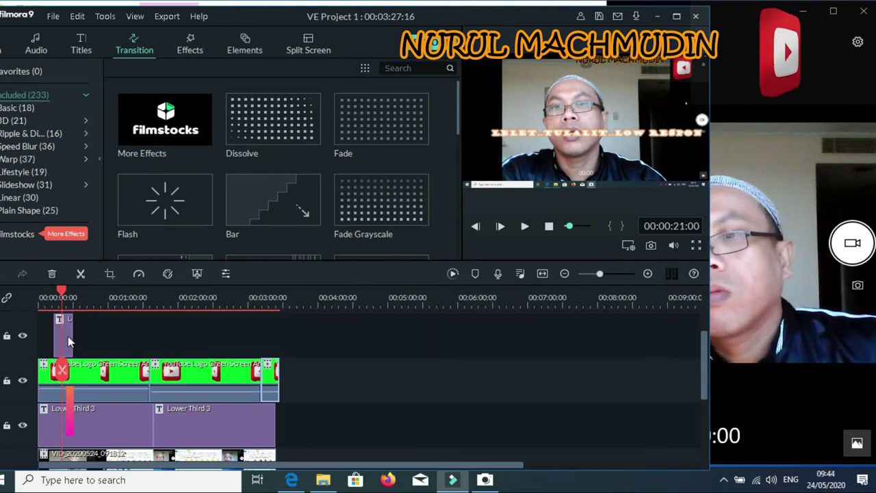
{"action": "double_click", "coordinate": [68, 336]}
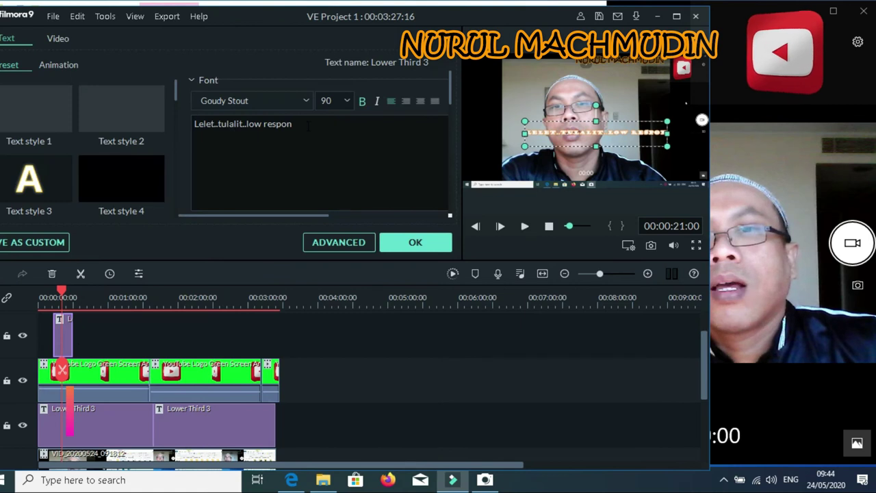
{"action": "key", "text": "ctrl+a"}
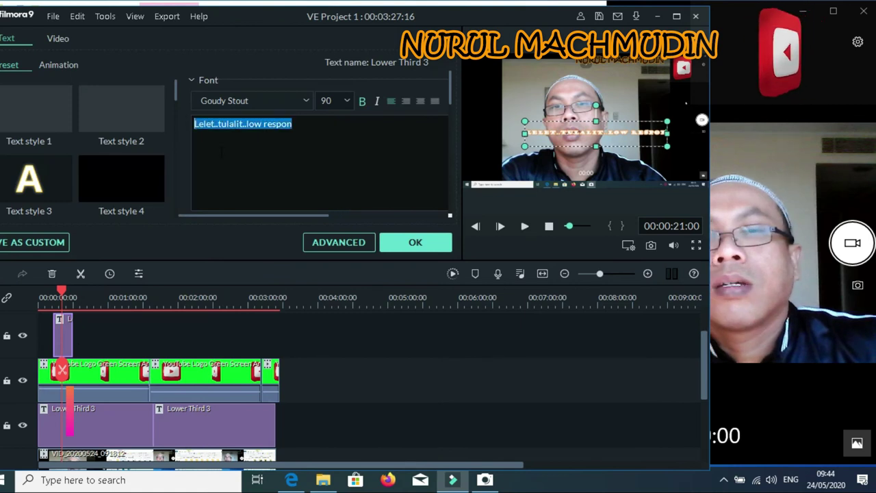
{"action": "left_click", "coordinate": [293, 123]}
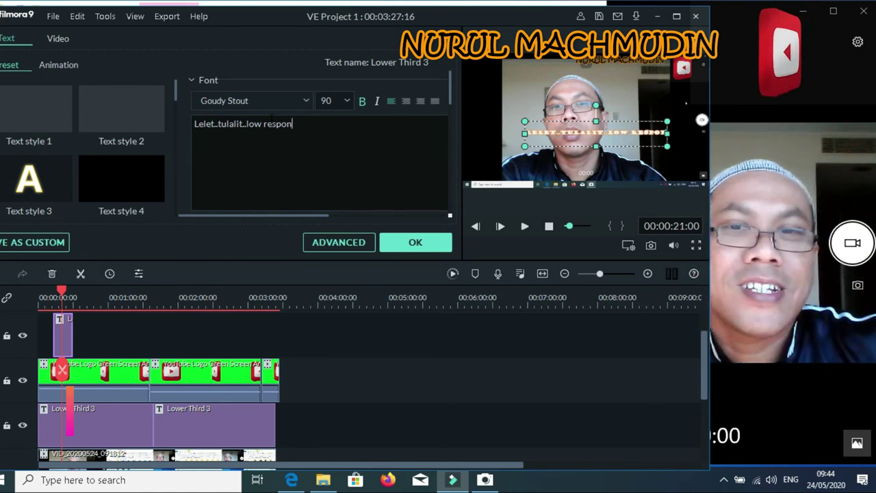
{"action": "left_click_drag", "start_coordinate": [293, 124], "coordinate": [192, 124]}
{"action": "left_click", "coordinate": [188, 127]}
{"action": "key", "text": "ctrl+a"}
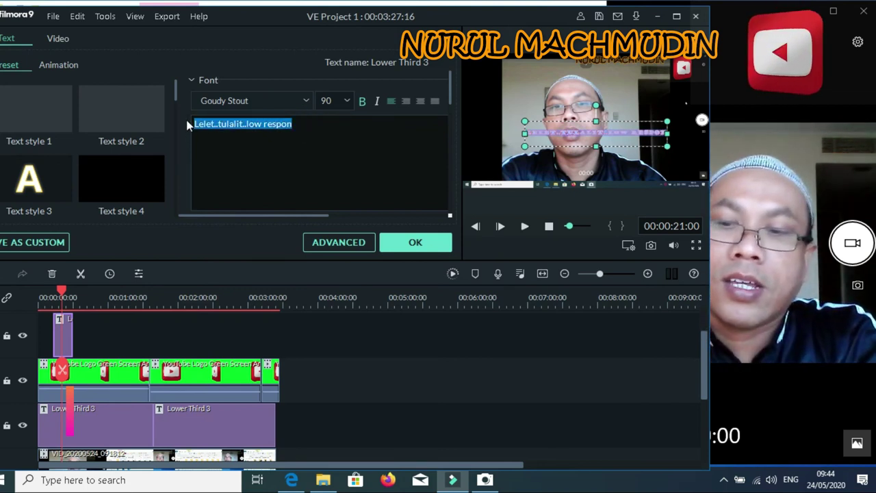
{"action": "type", "text": "Cara "}
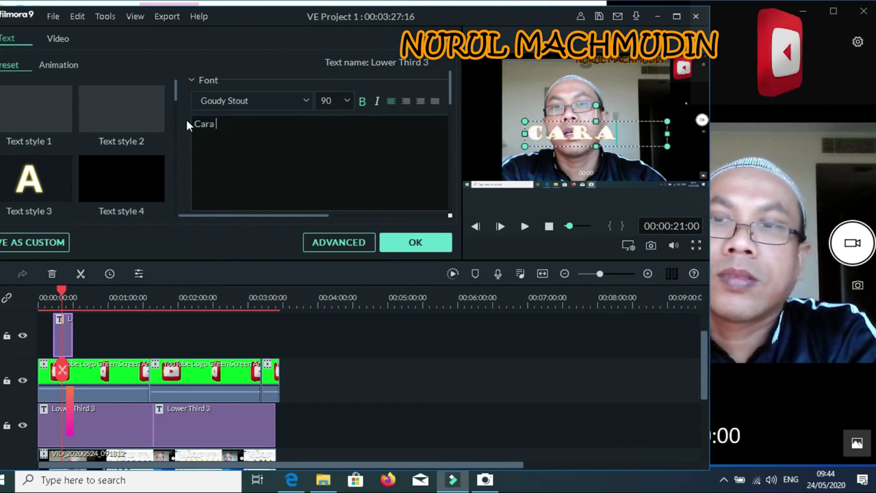
{"action": "type", "text": "Namp"}
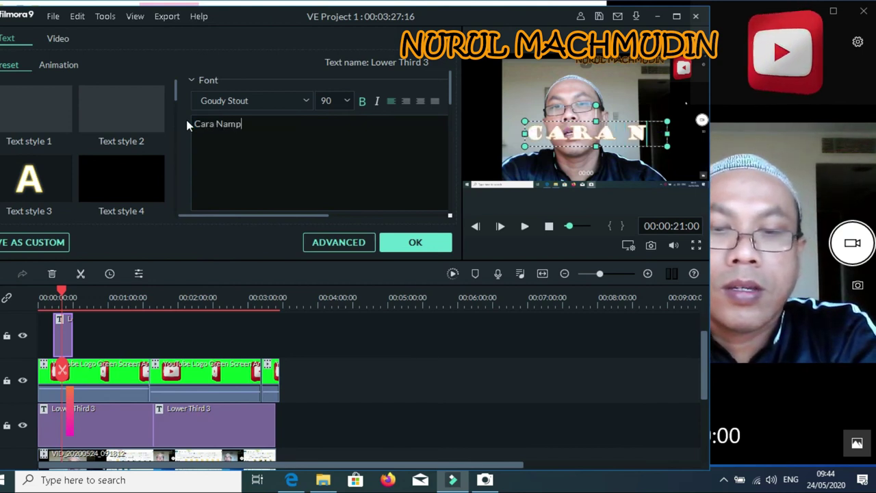
{"action": "type", "text": "ilkan"}
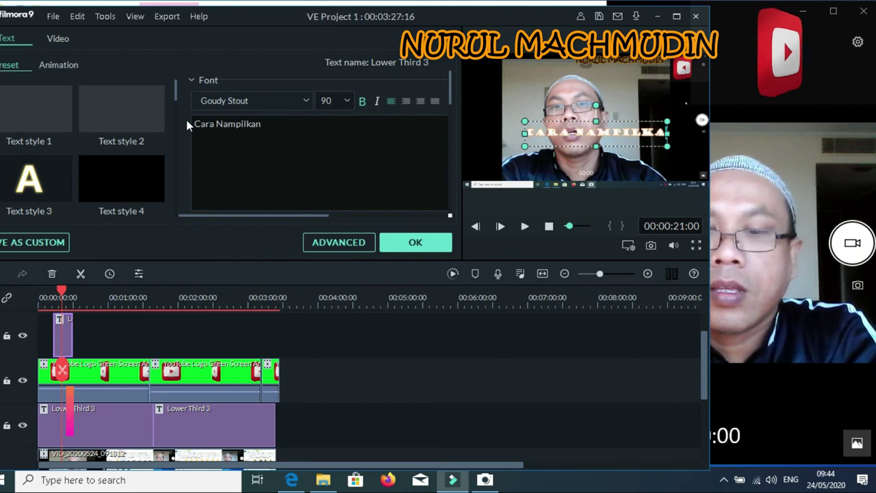
{"action": "type", "text": " h"}
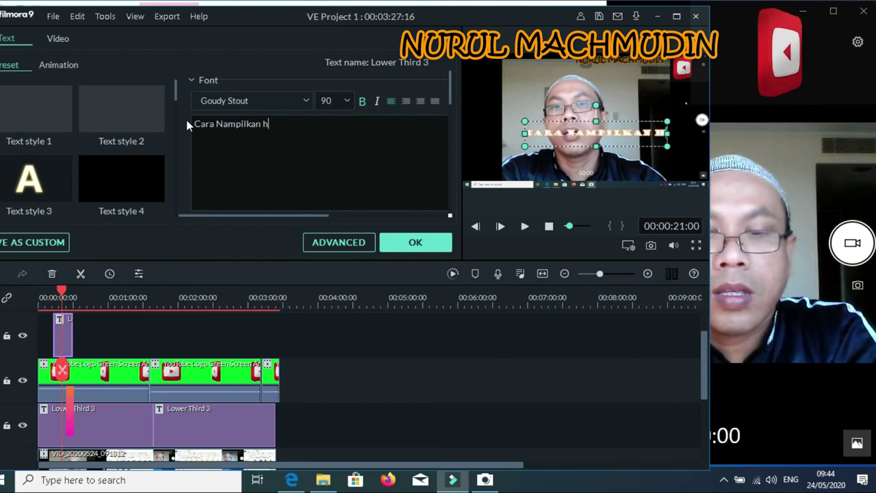
{"action": "key", "text": "BackSpace"}
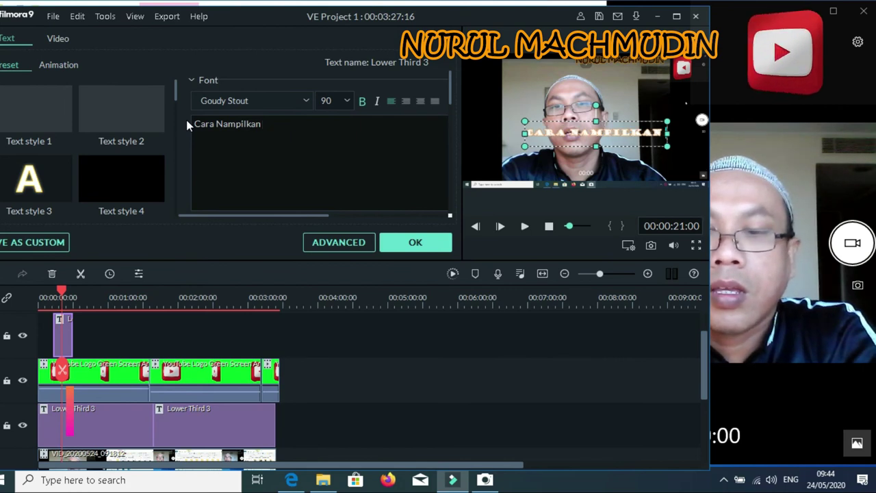
{"action": "type", "text": "t"}
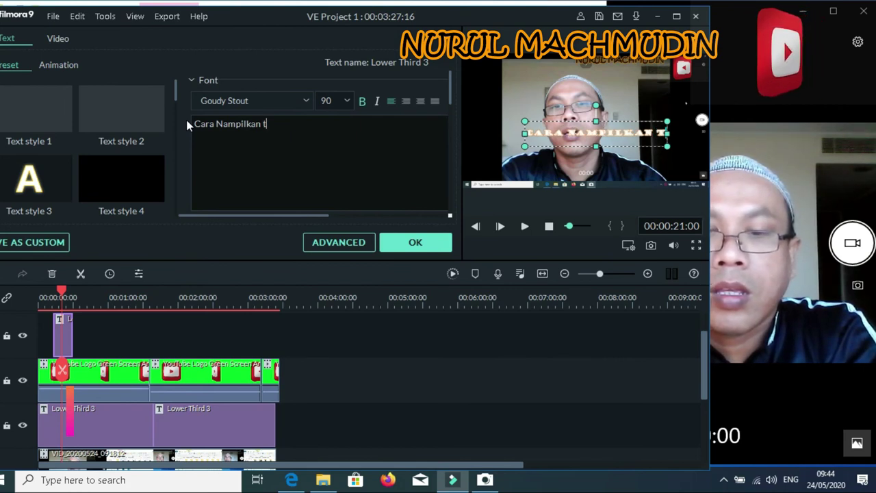
{"action": "type", "text": "hubmail "}
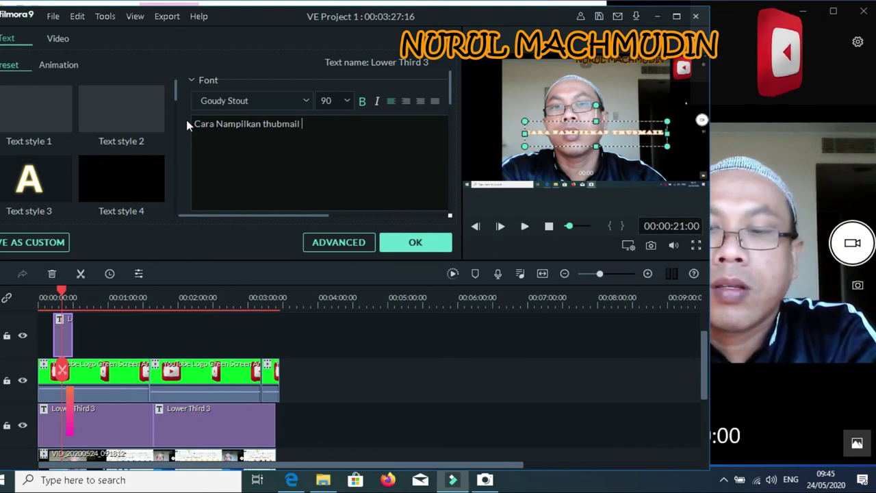
{"action": "type", "text": "File"}
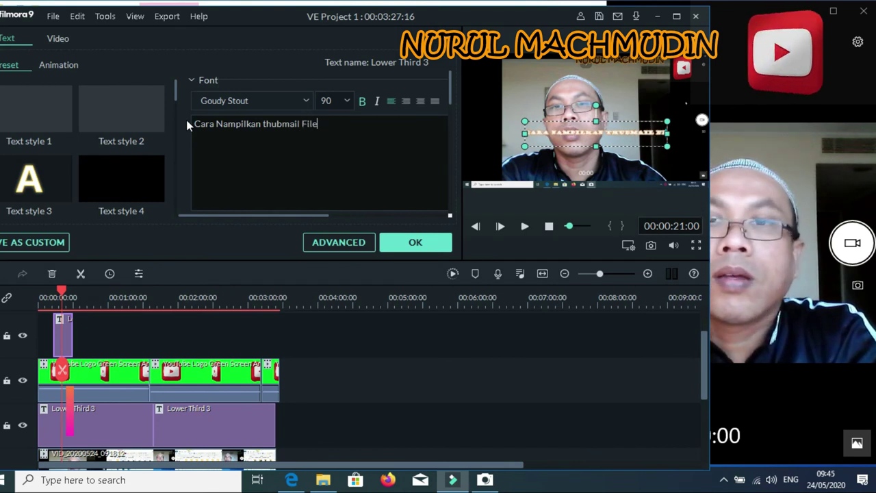
{"action": "left_click", "coordinate": [415, 244]}
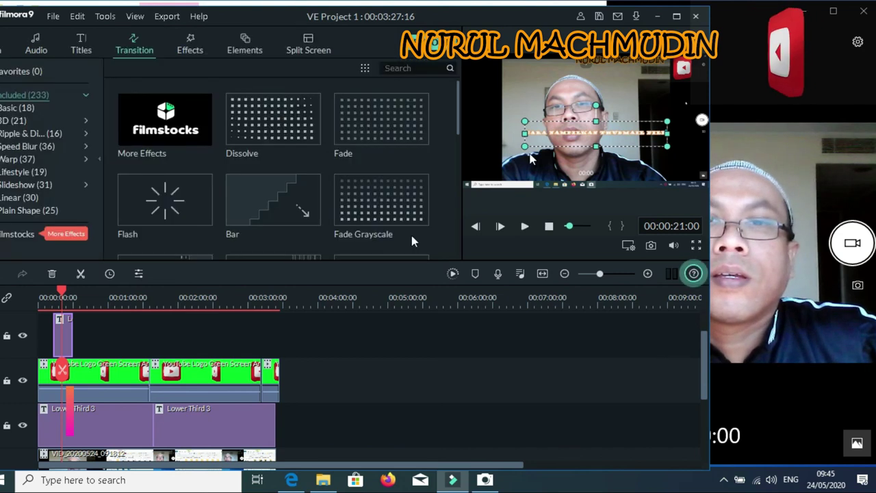
Widen the "Cara Nampilkan thubmail File" title box slightly at its left edge, check it in the full-screen preview, and apply the edit.
{"action": "double_click", "coordinate": [583, 135]}
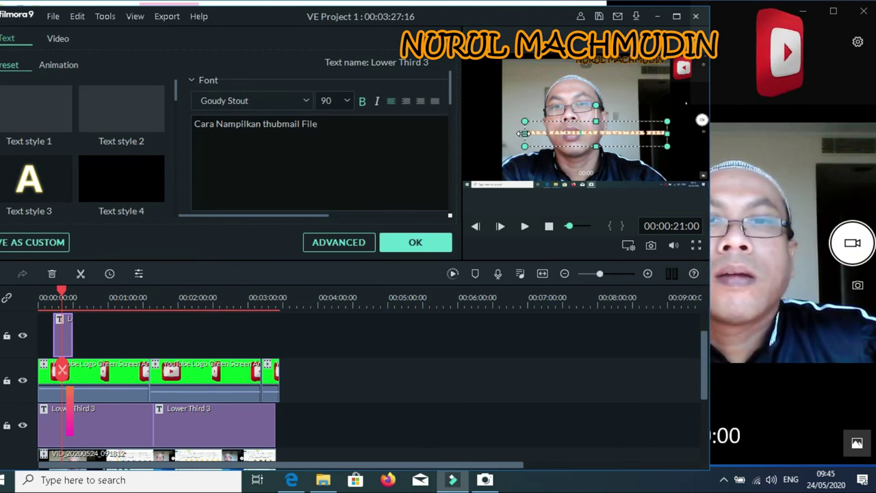
{"action": "left_click_drag", "start_coordinate": [524, 133], "coordinate": [520, 134]}
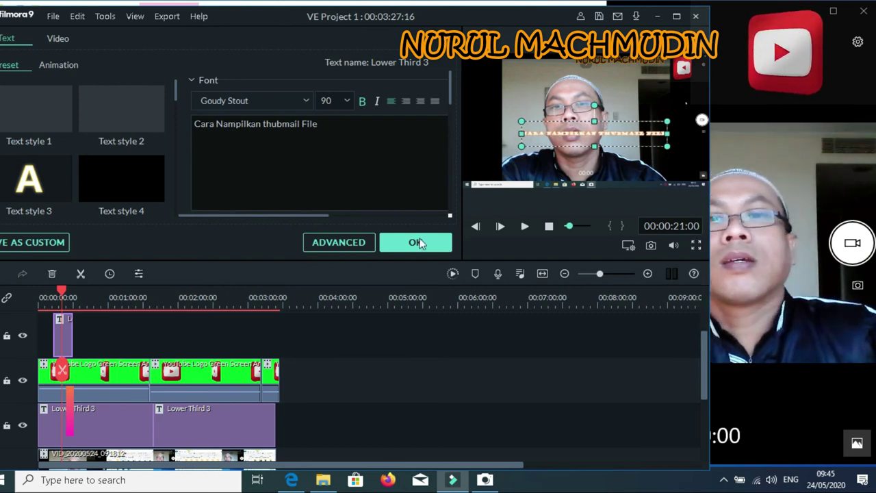
{"action": "left_click", "coordinate": [697, 245]}
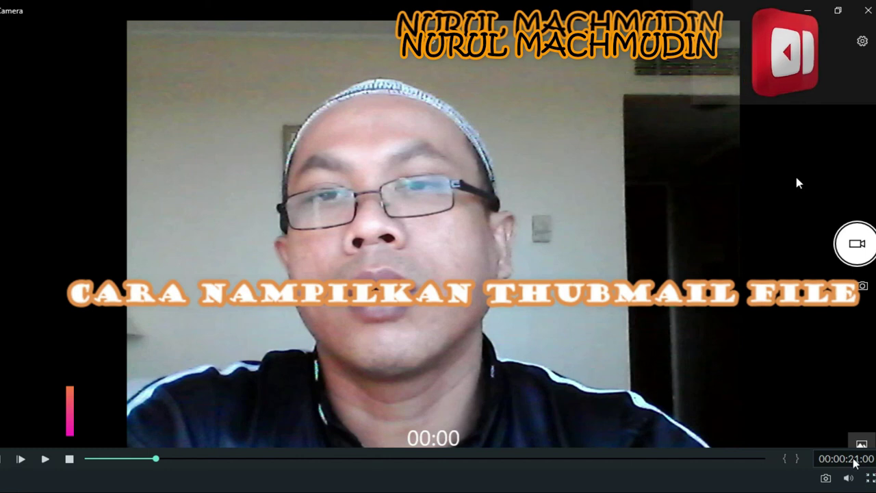
{"action": "left_click", "coordinate": [870, 478]}
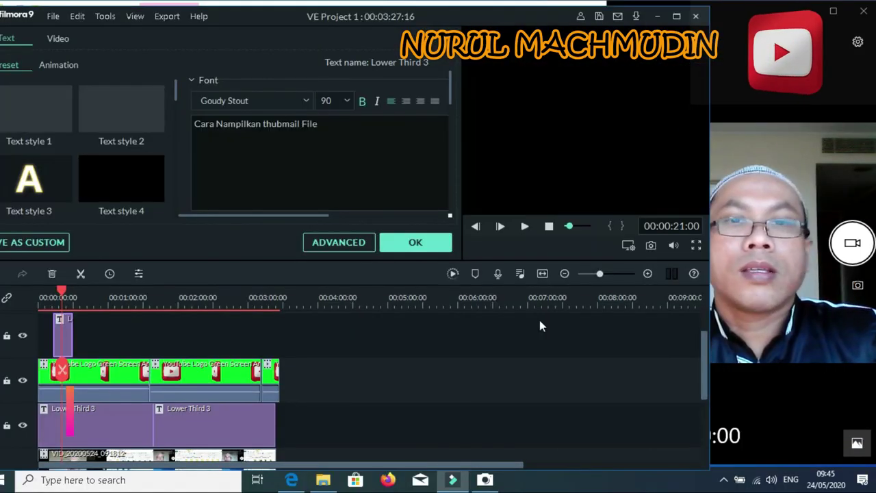
{"action": "left_click", "coordinate": [441, 244]}
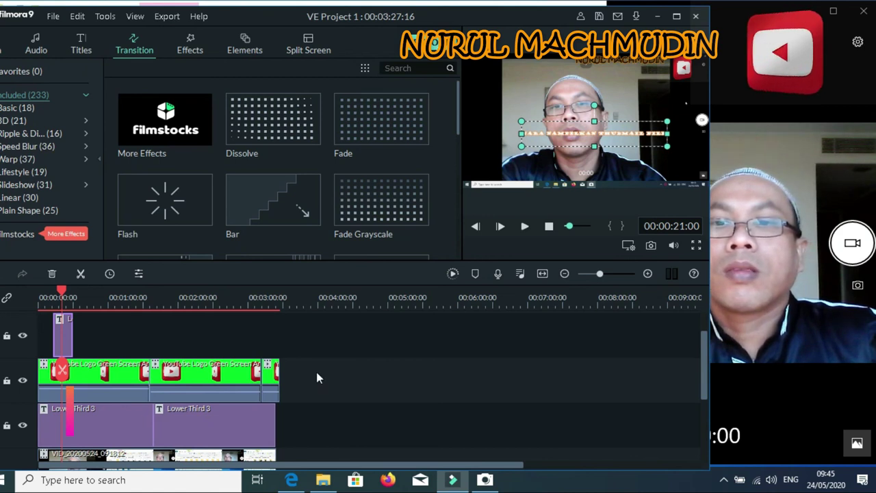
Trim the end of the third YouTube logo clip to 00:03:24:09, in line with the end of the video clip.
{"action": "scroll", "coordinate": [317, 372], "scroll_direction": "down", "scroll_amount": 1}
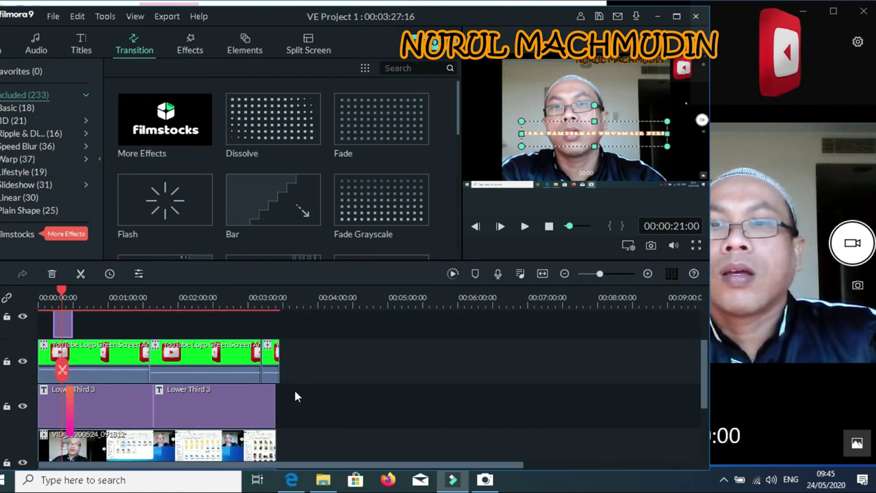
{"action": "scroll", "coordinate": [295, 397], "scroll_direction": "down", "scroll_amount": 1}
{"action": "left_click_drag", "start_coordinate": [275, 335], "coordinate": [276, 335]}
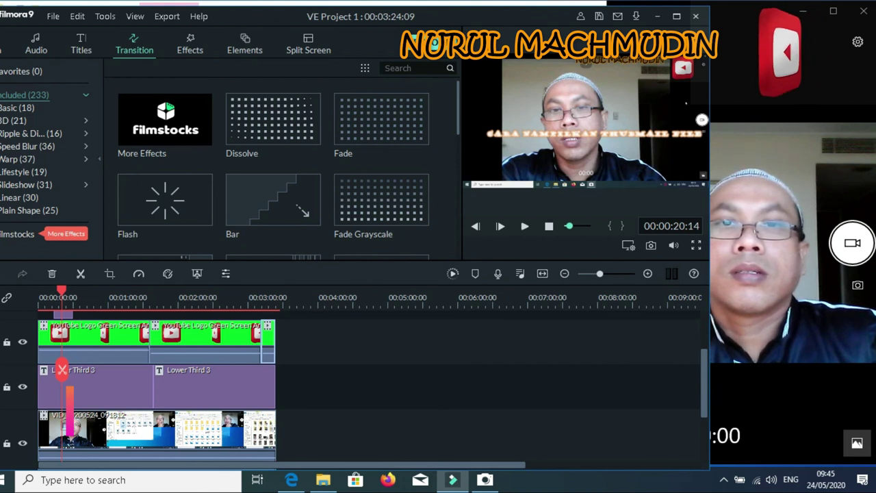
Export the project locally as an MP4 named "Cara Setting hubmail atau tampilan File".
{"action": "key", "text": "ctrl+e"}
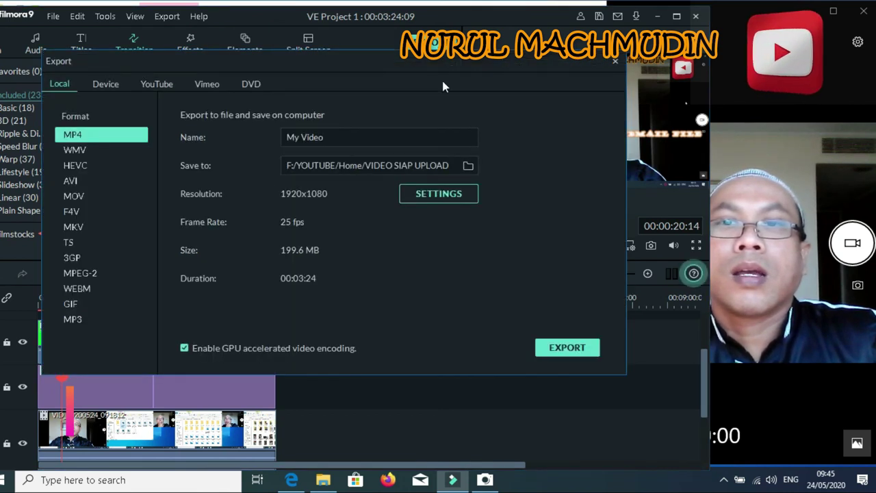
{"action": "left_click", "coordinate": [371, 137]}
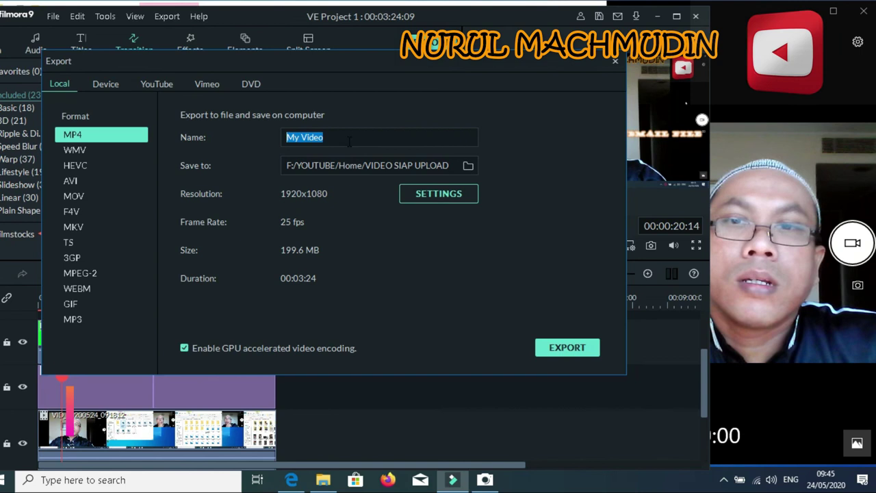
{"action": "type", "text": "Cara"}
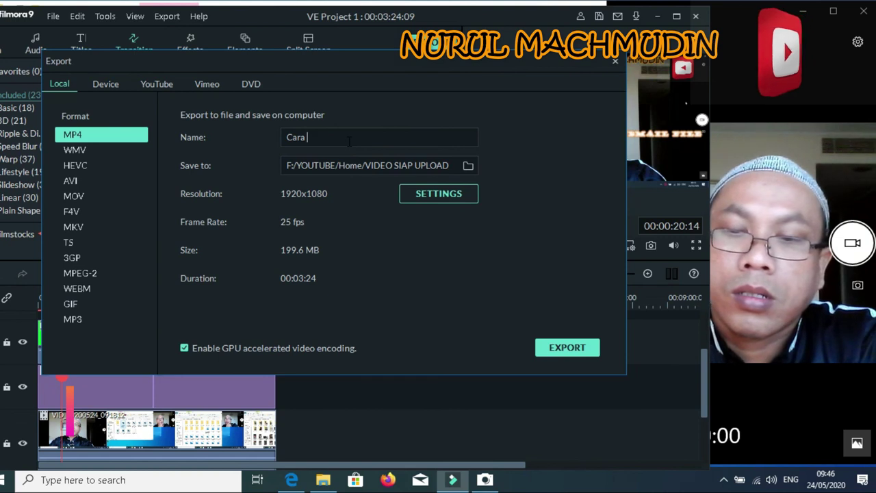
{"action": "type", "text": " Sett"}
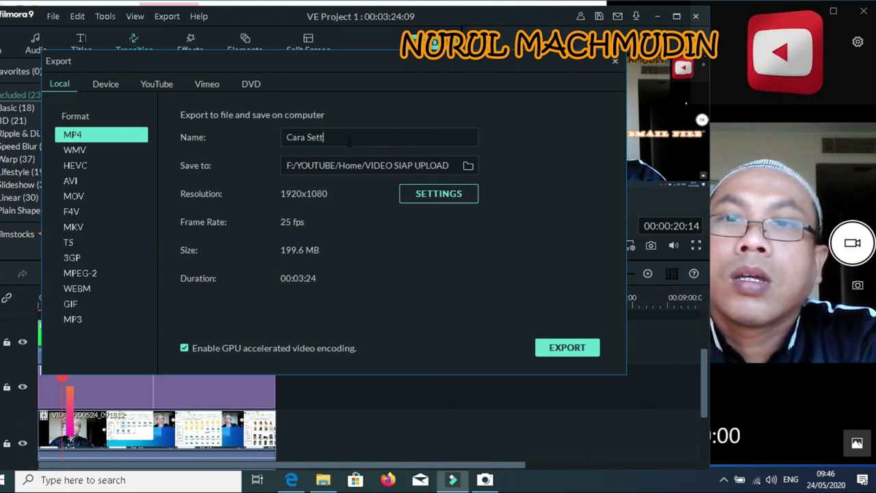
{"action": "type", "text": "ing"}
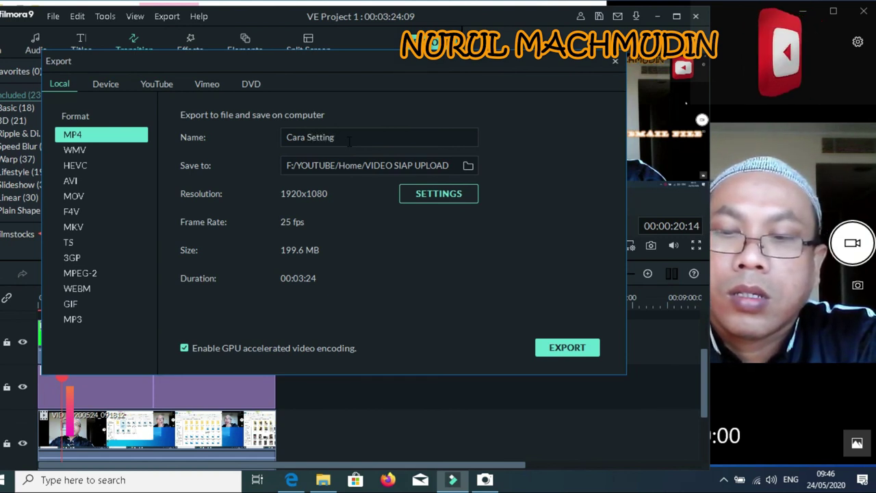
{"action": "type", "text": "hubmail"}
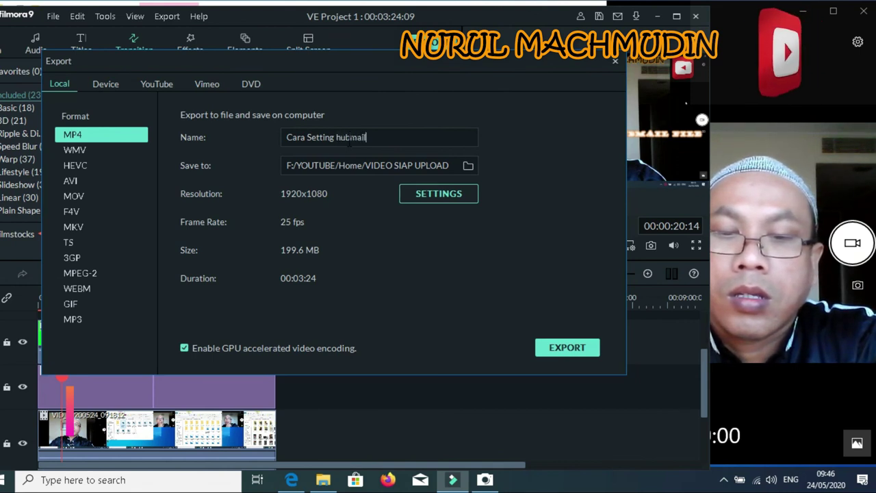
{"action": "type", "text": " atau "}
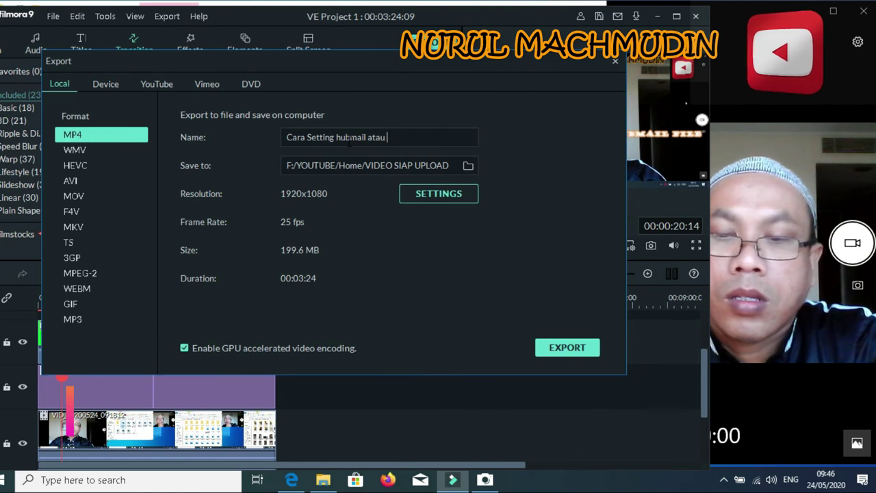
{"action": "type", "text": "tampilan "}
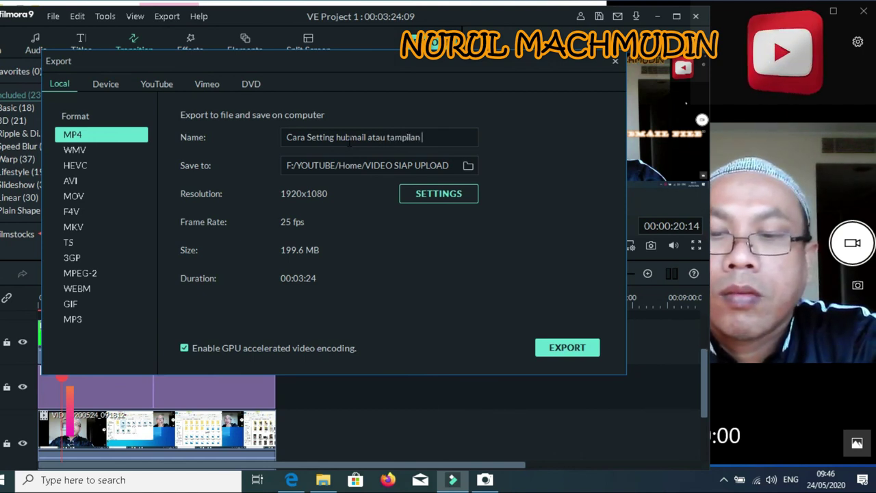
{"action": "type", "text": "File"}
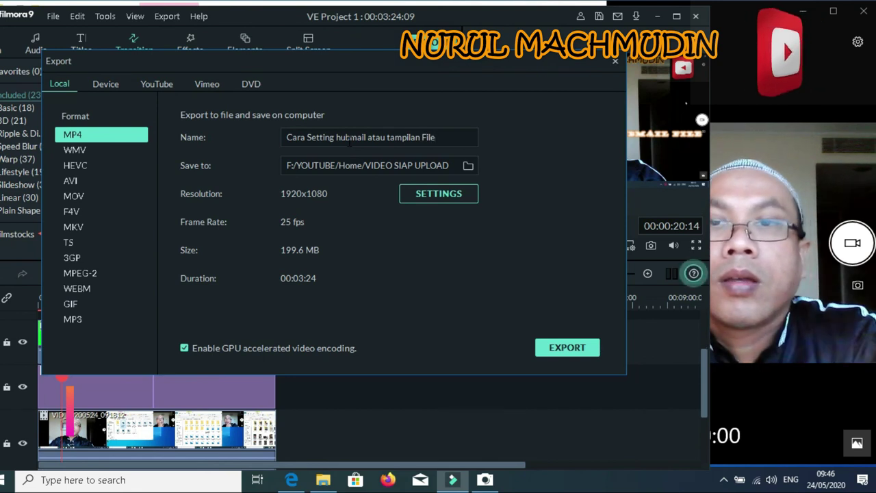
{"action": "left_click", "coordinate": [574, 351]}
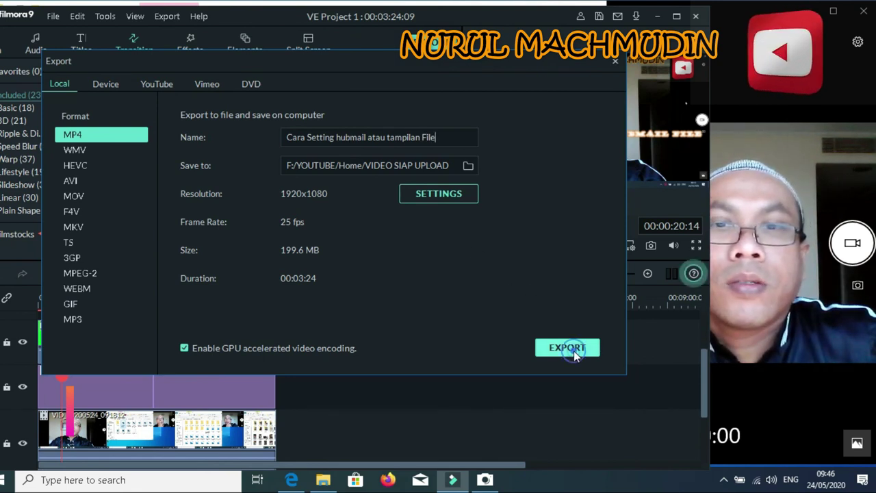